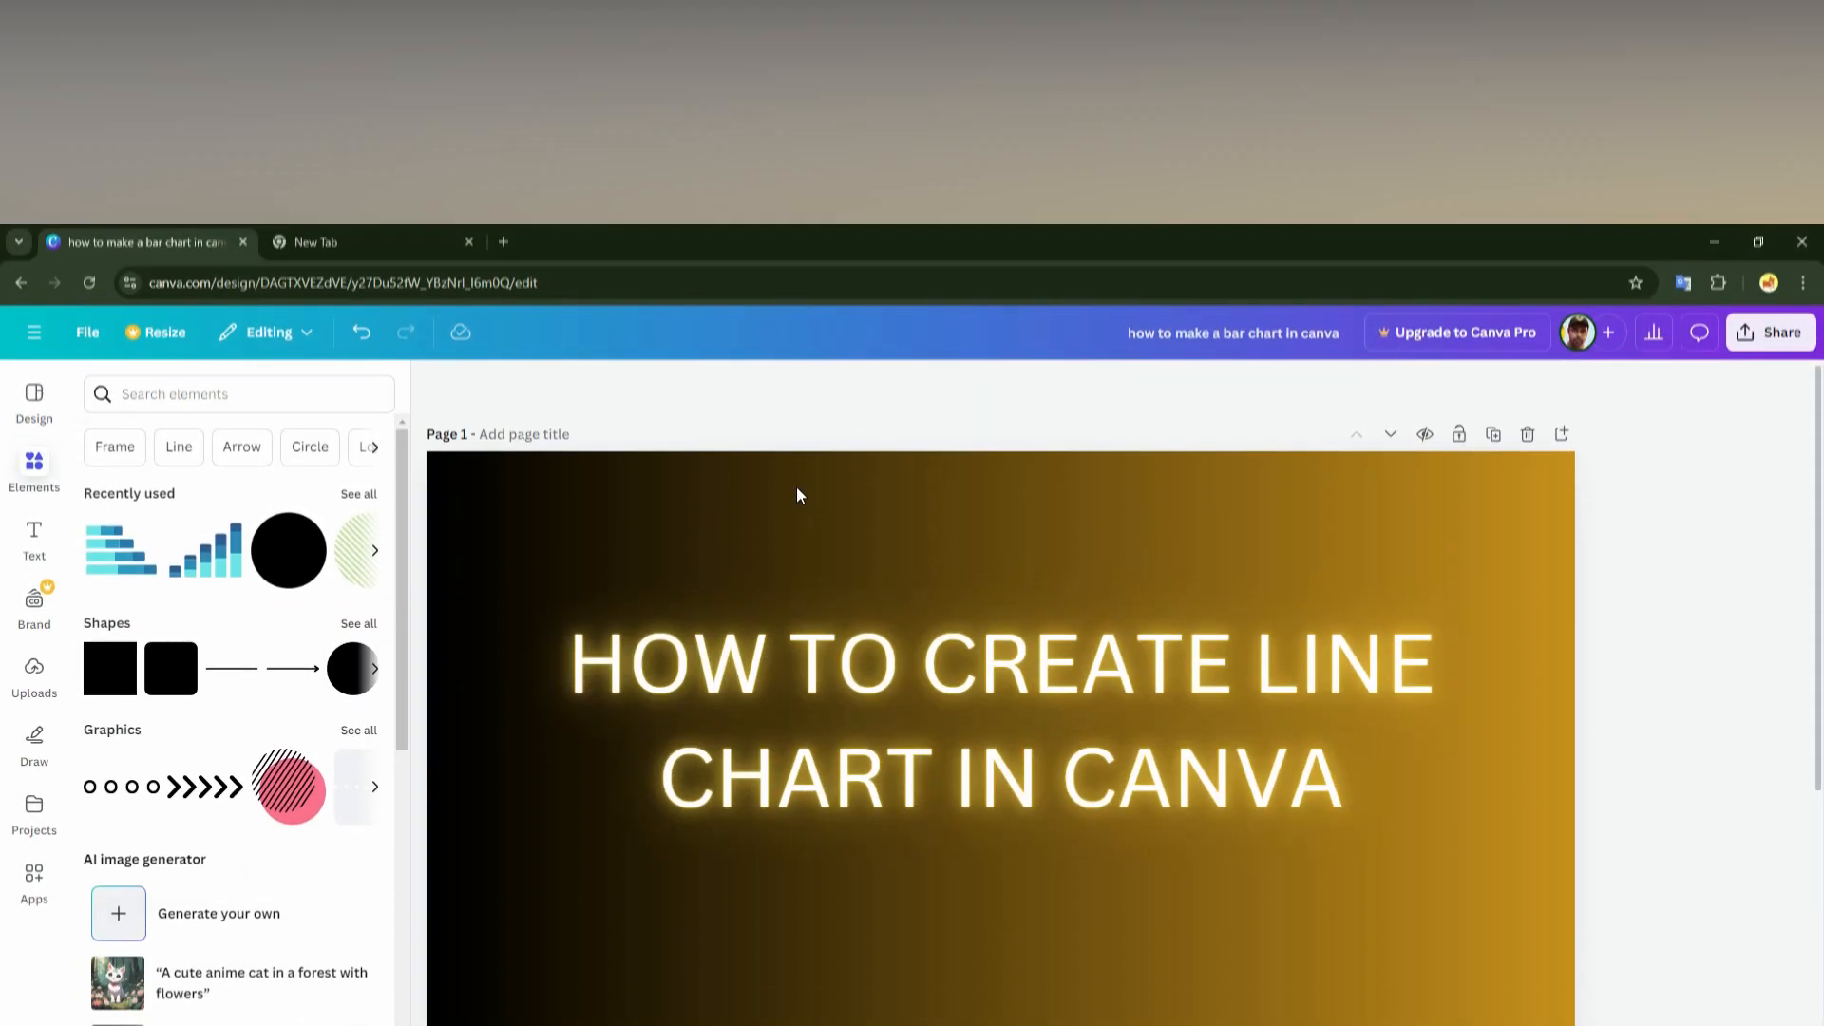
- Give the title page a black-to-grey gradient background in place of the gold one
click(796, 495)
click(983, 99)
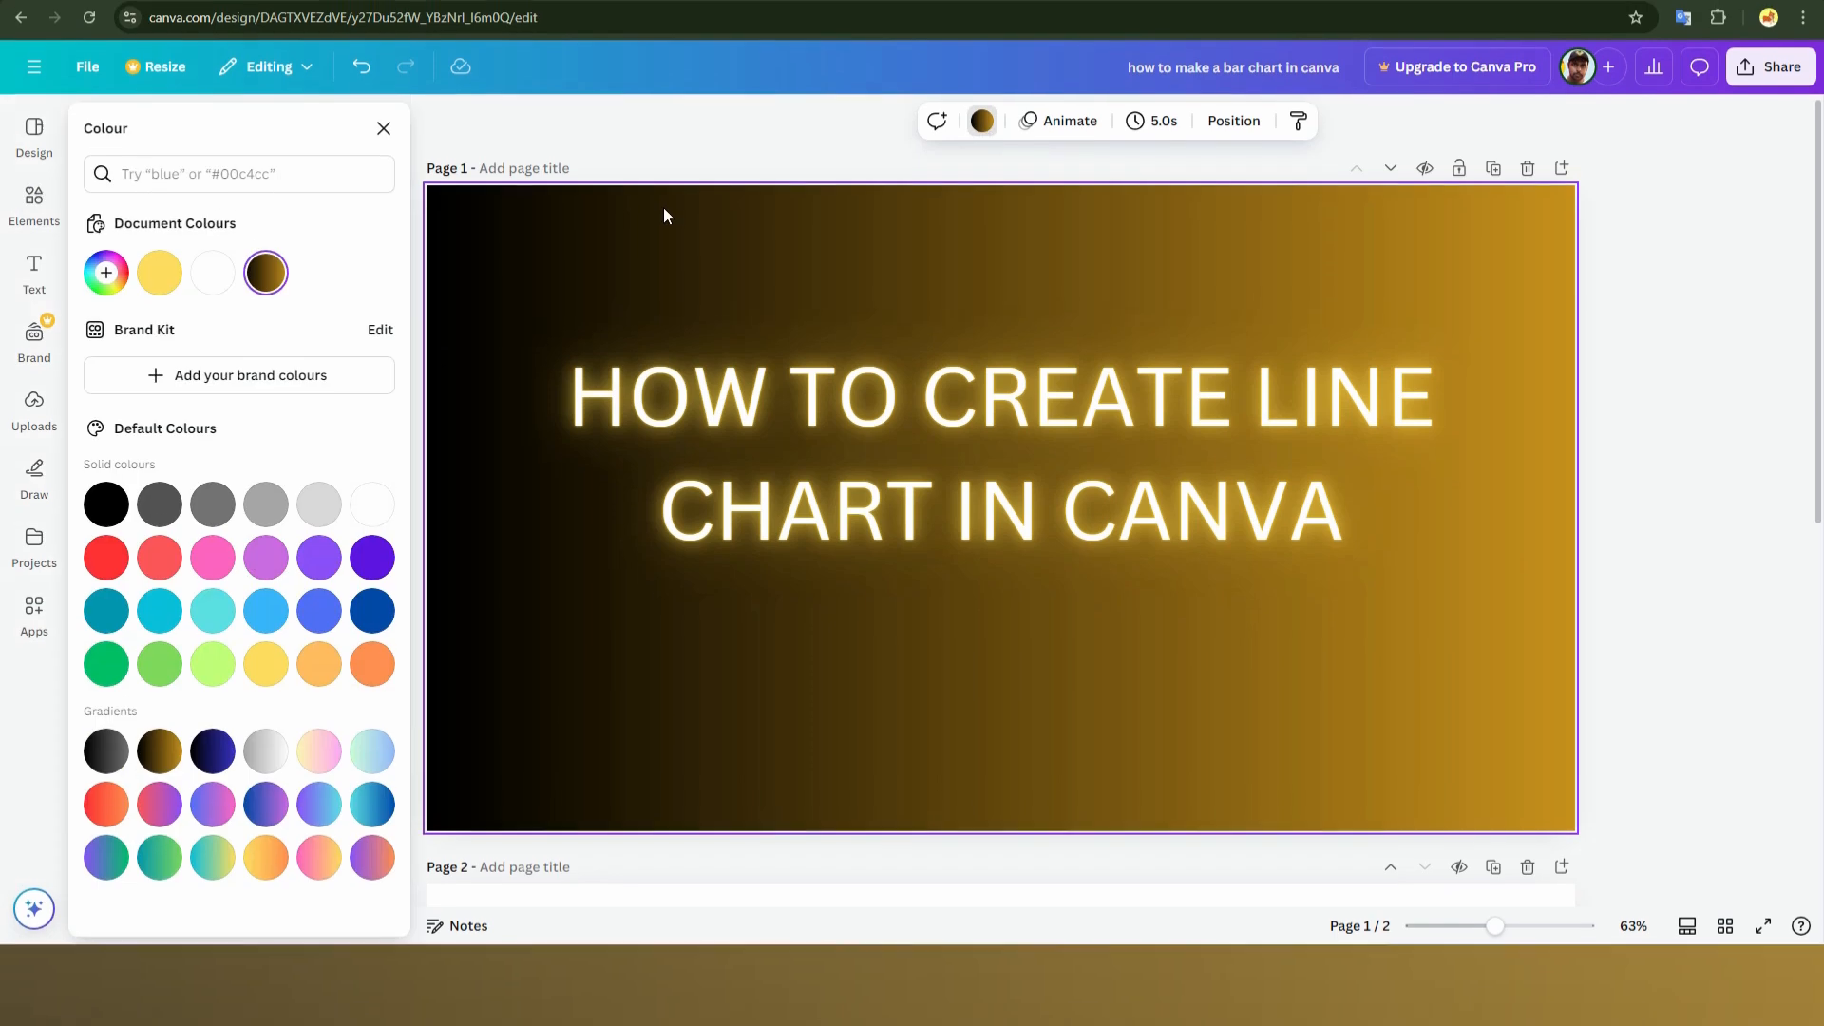
click(106, 800)
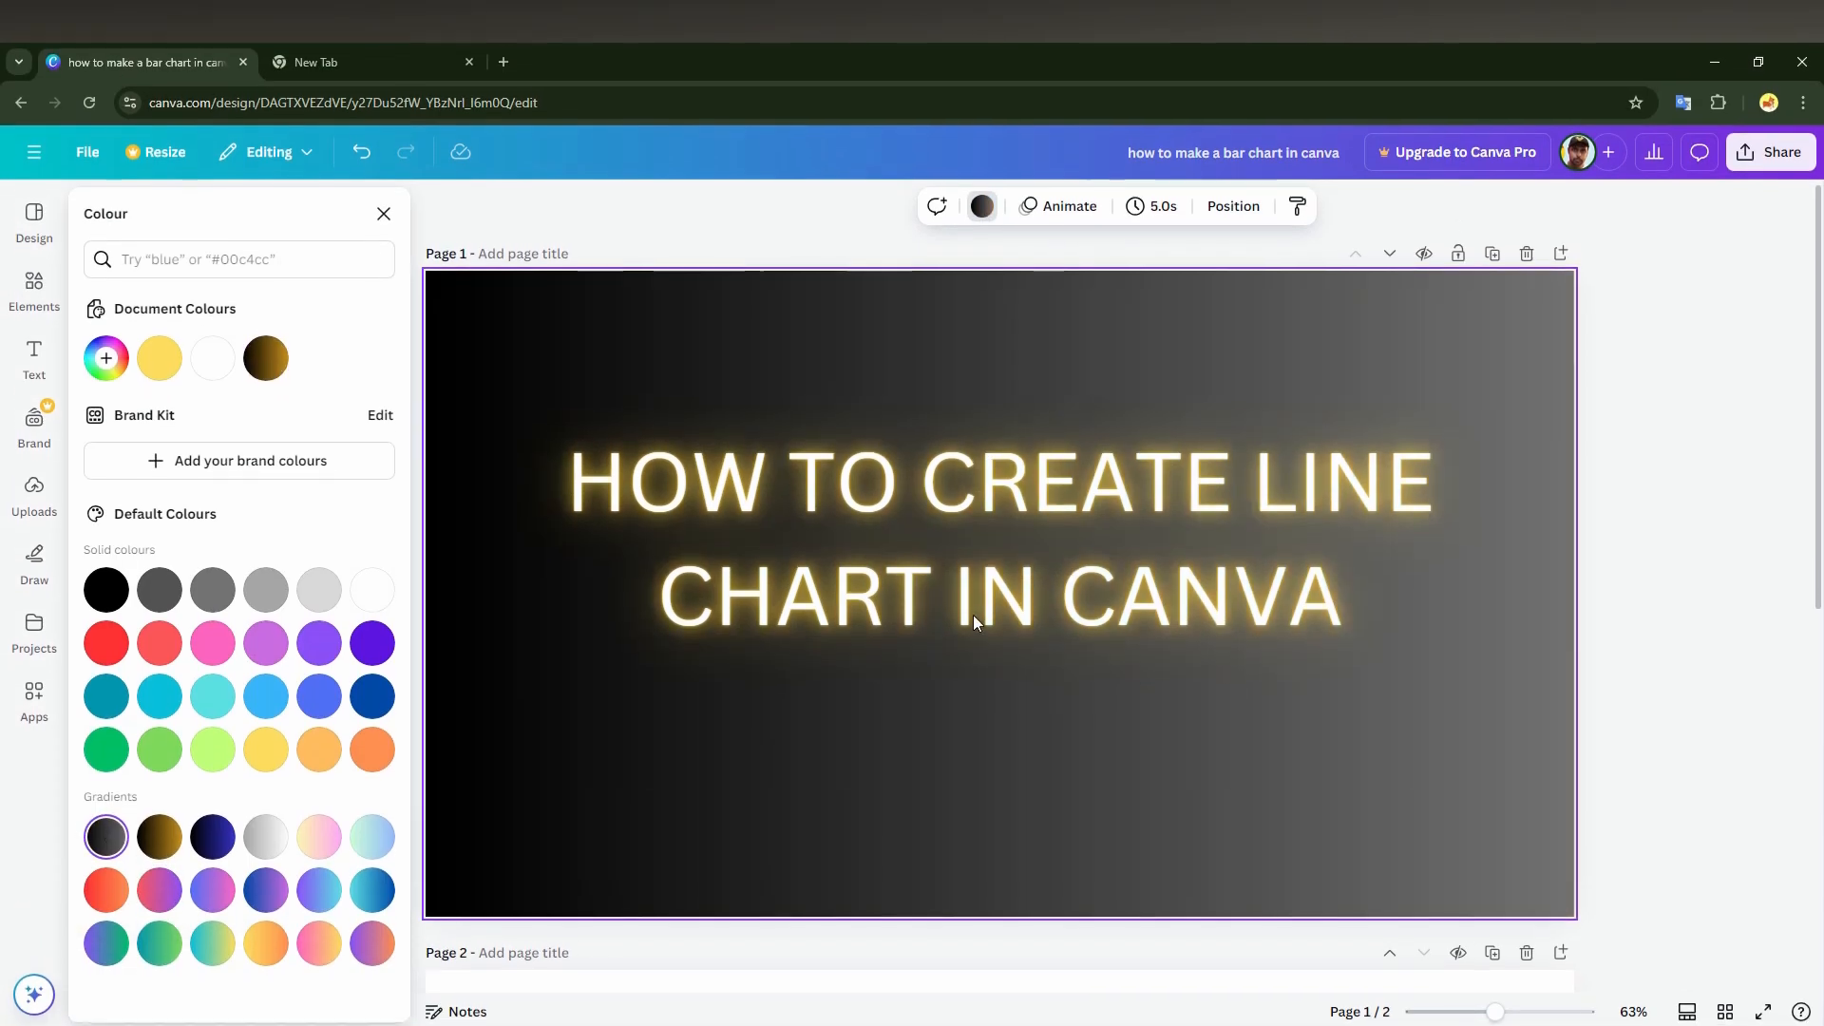
- Search Elements for "line" and add a sample-data line chart to page 2
click(36, 280)
scroll(1637, 629, down, 3)
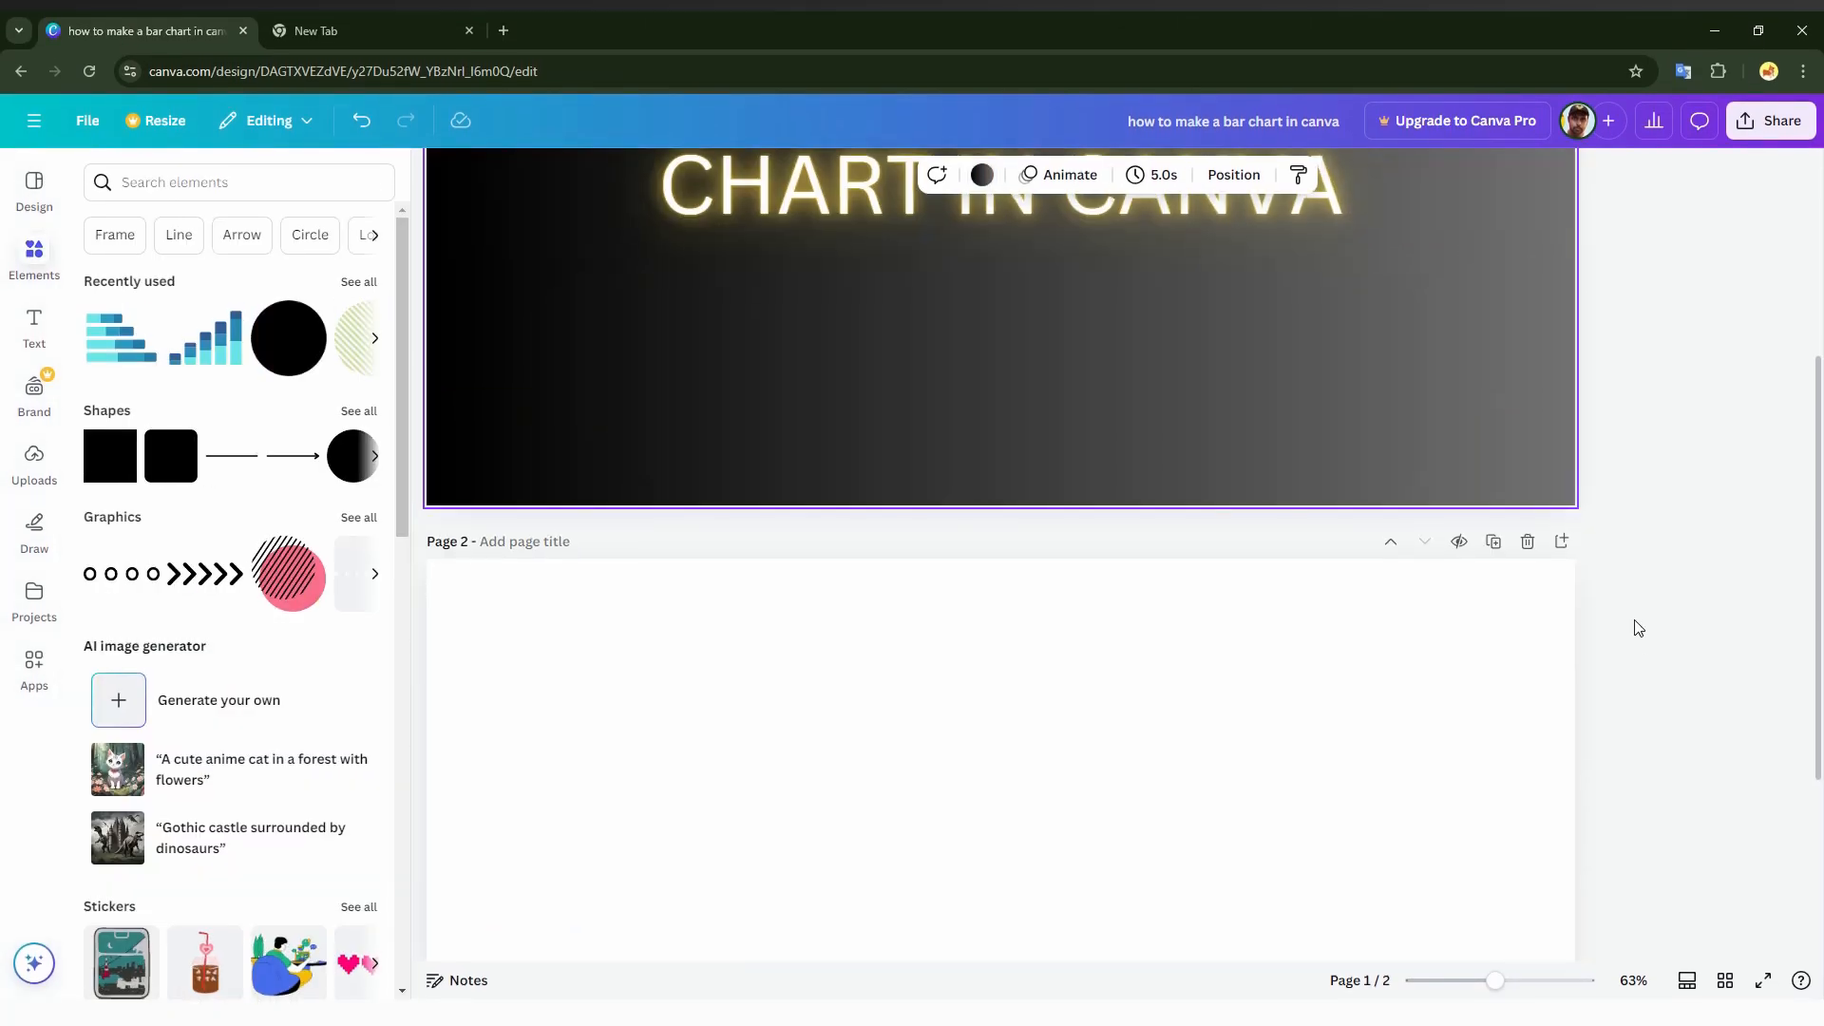
scroll(1638, 629, down, 3)
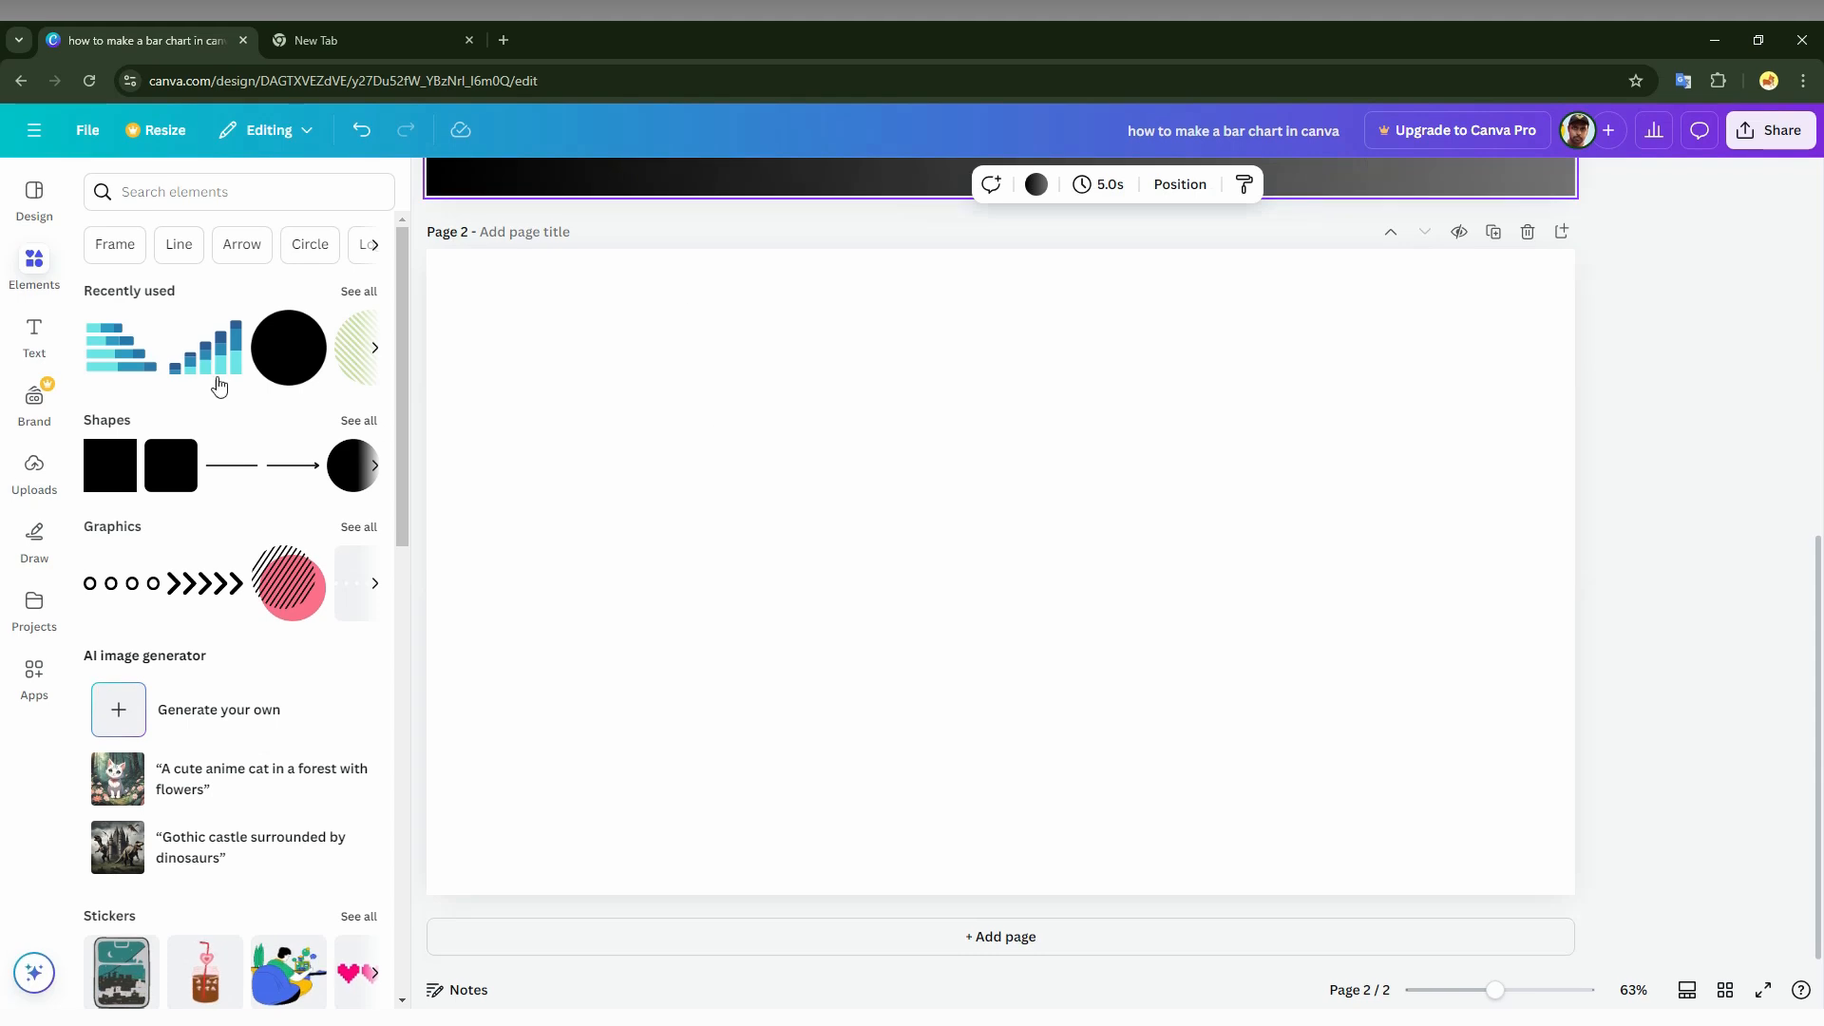
click(172, 191)
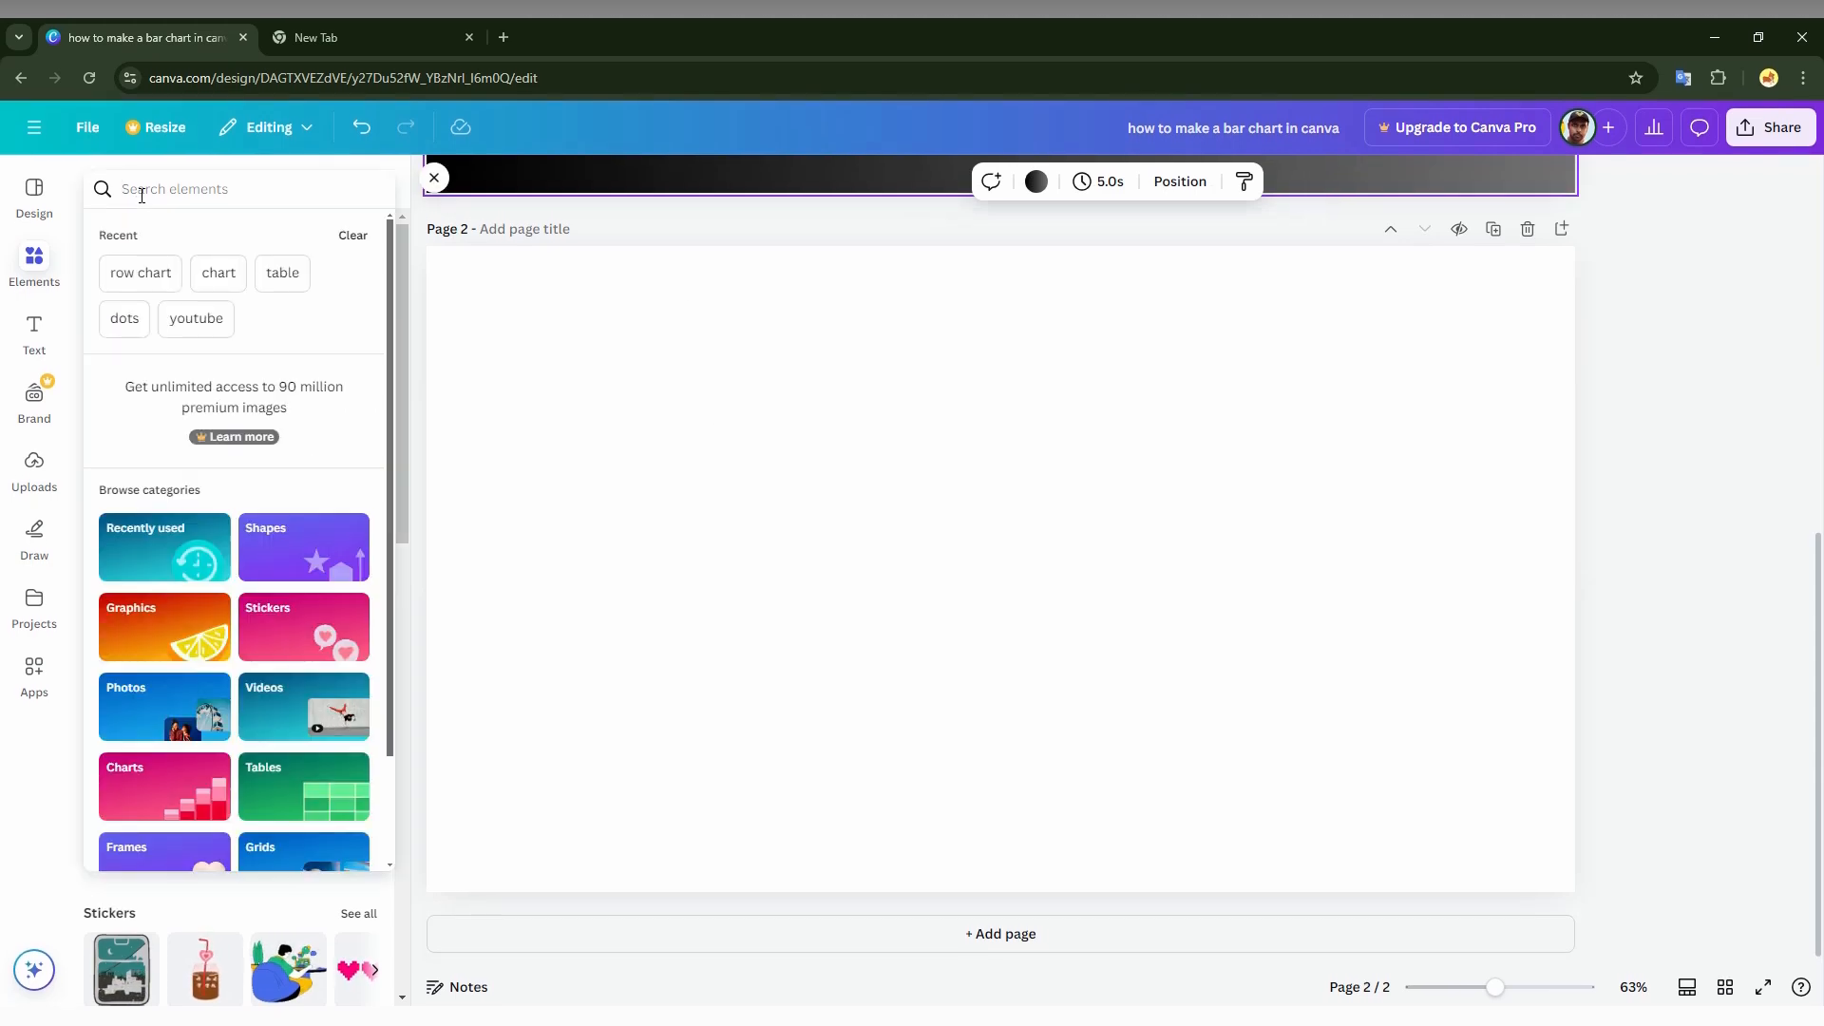
text(line)
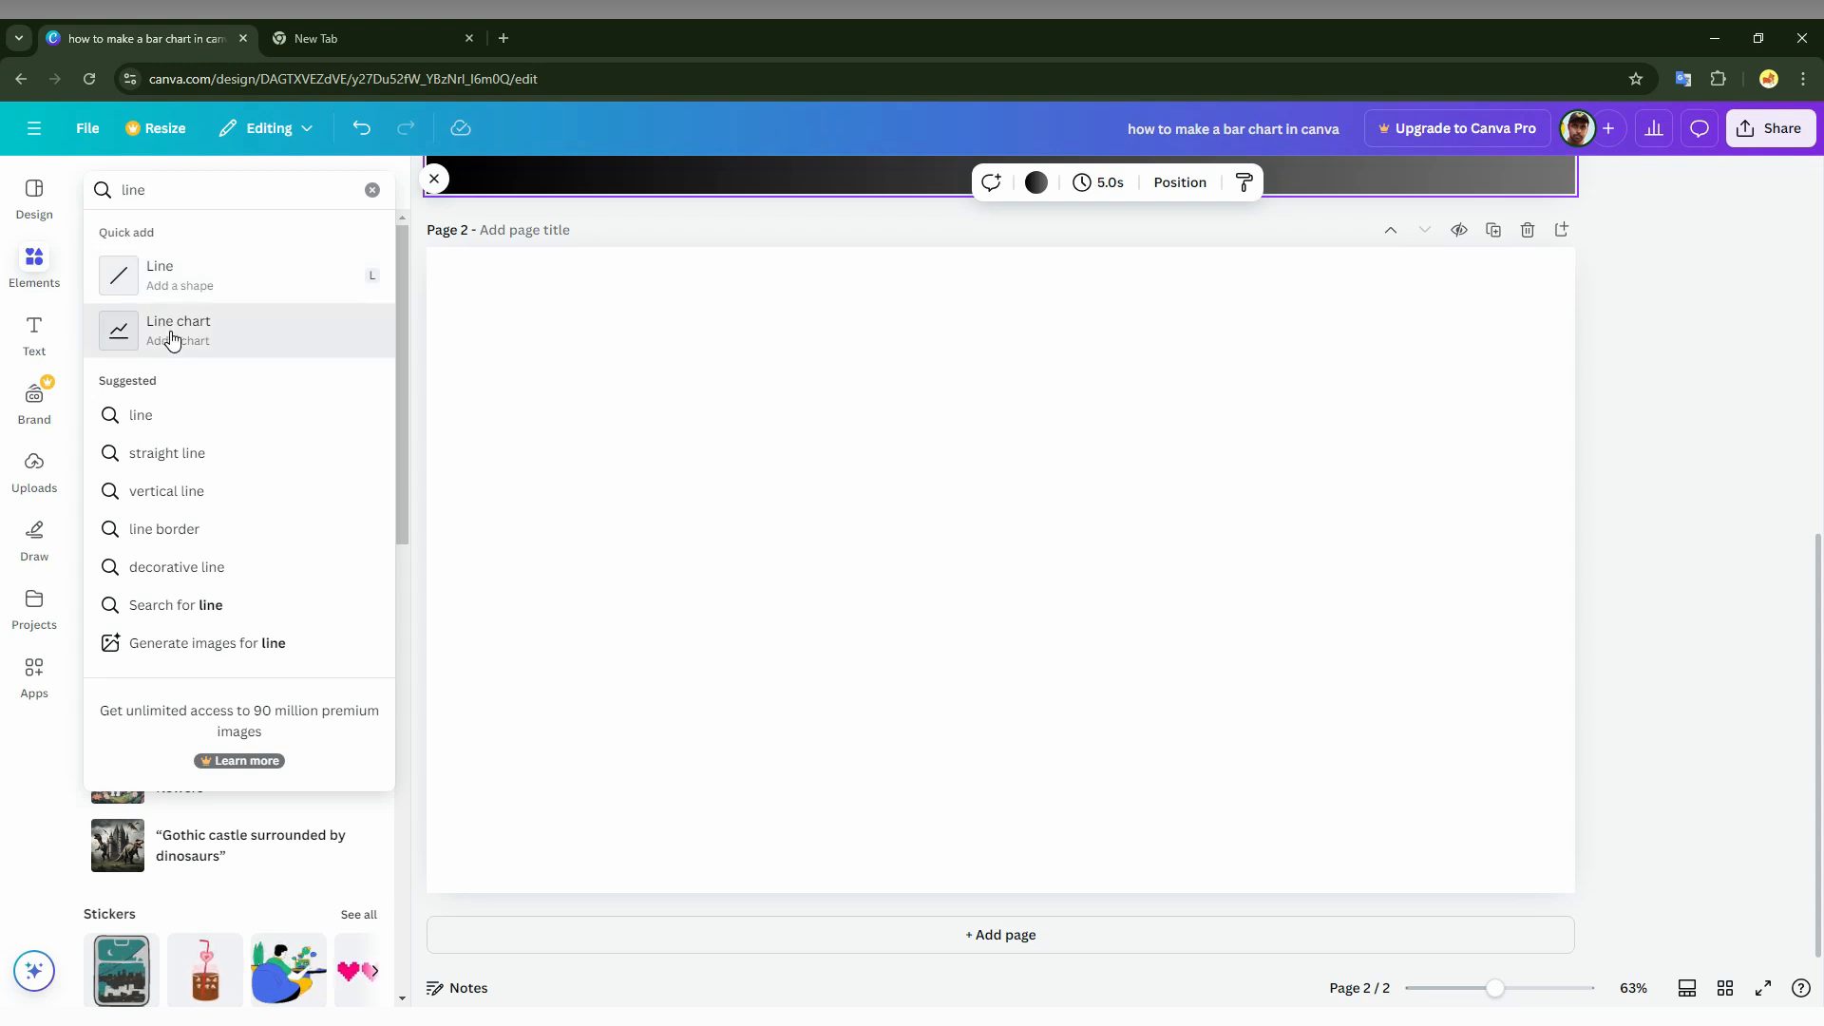
click(204, 346)
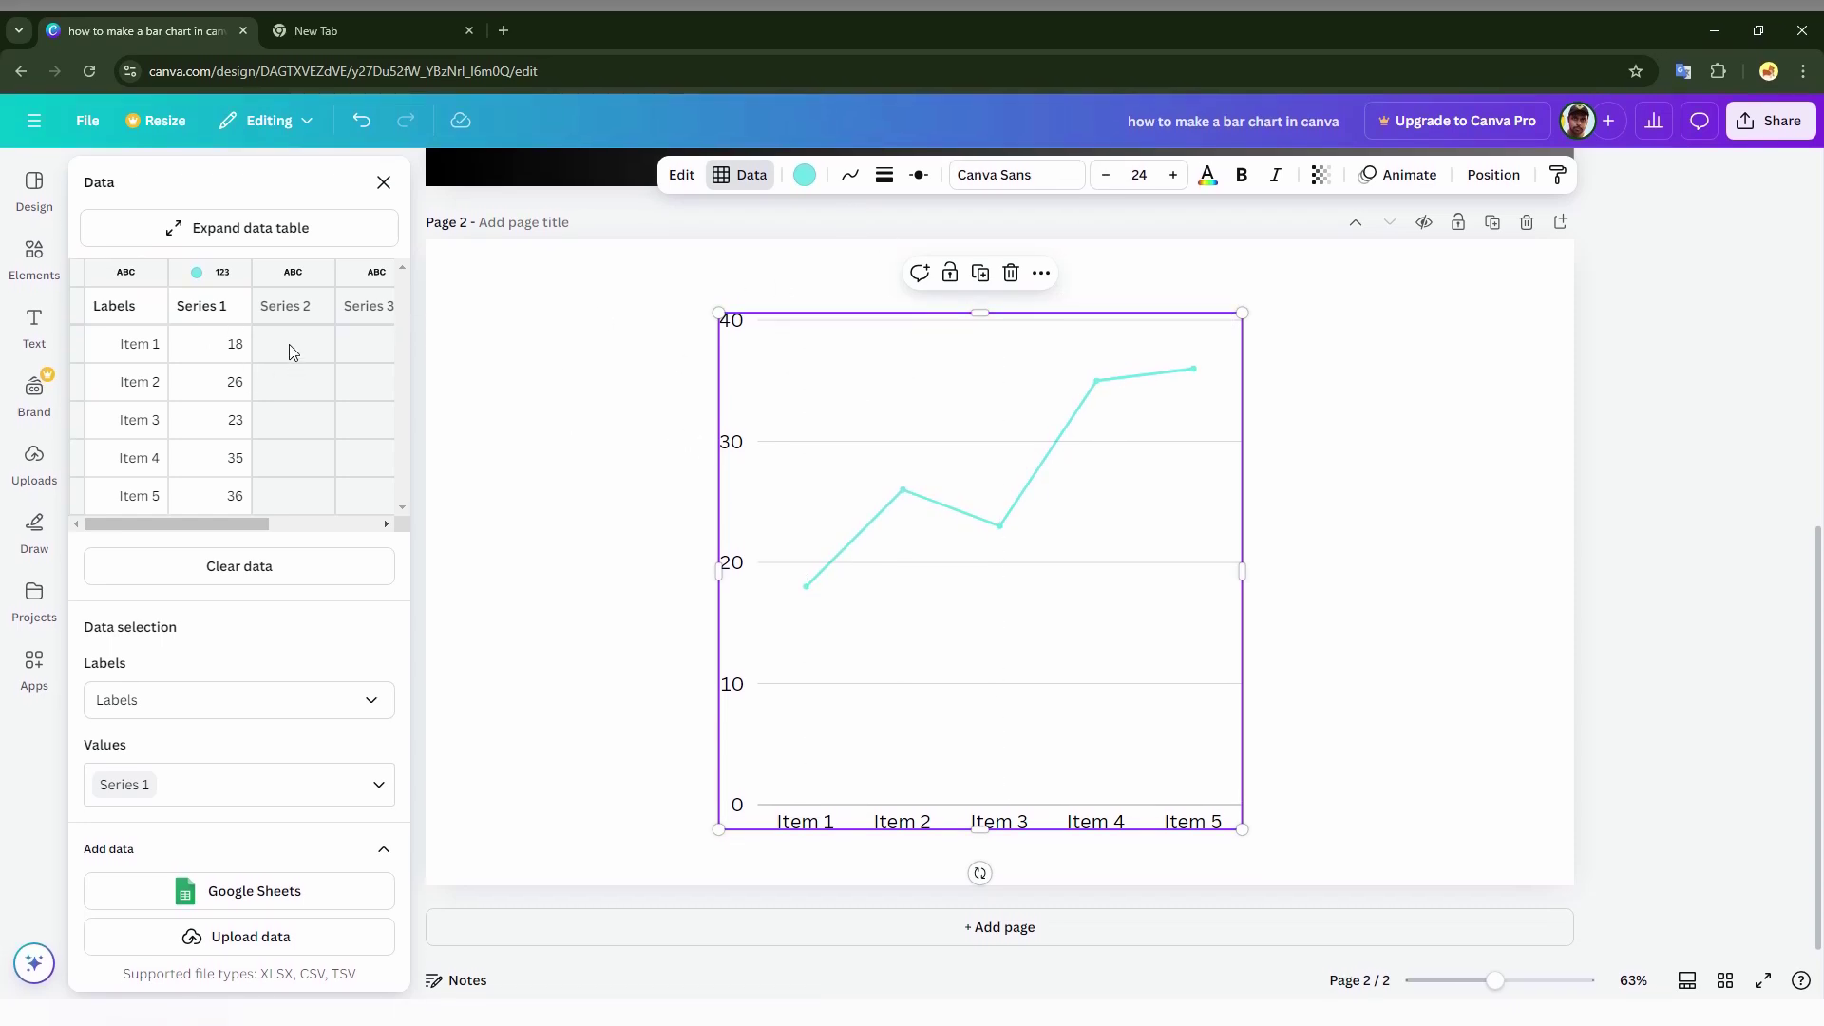
- Enter Series 2 (100, 50, 25, 35, 50) and Series 3 (52, 60, 80, 80, 90) in the data table
click(290, 343)
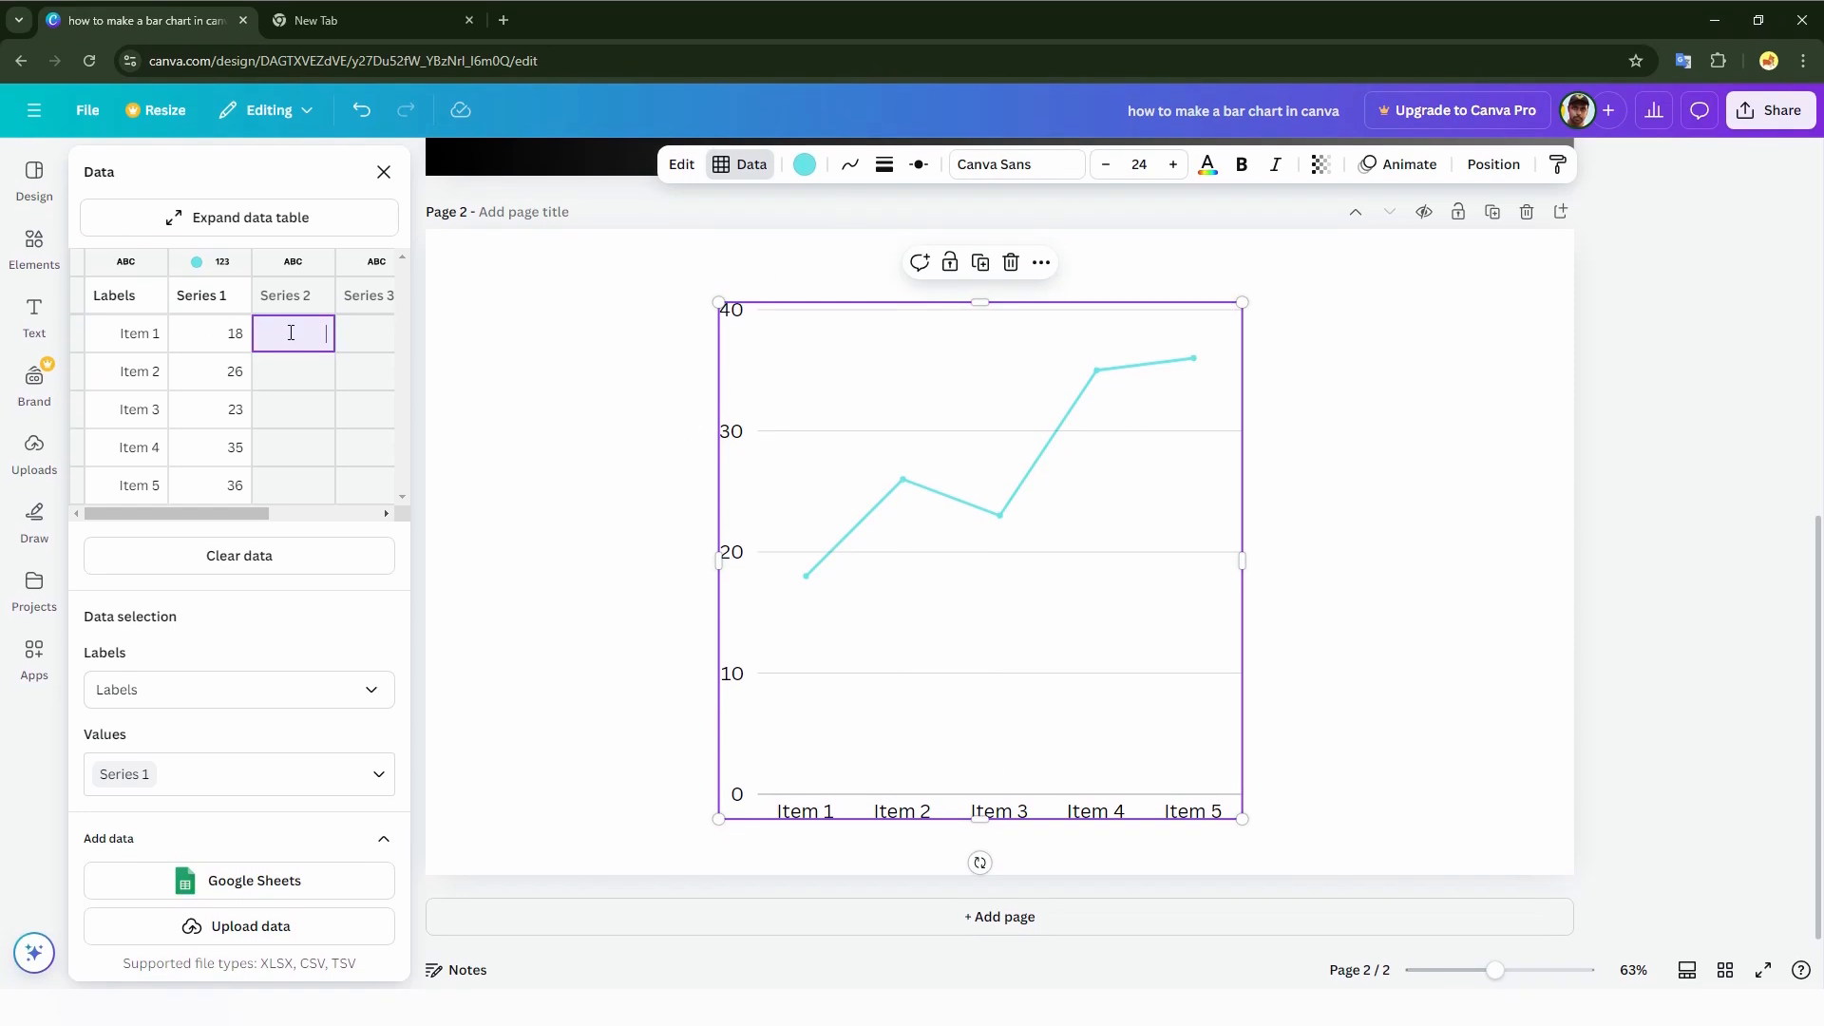
text(100)
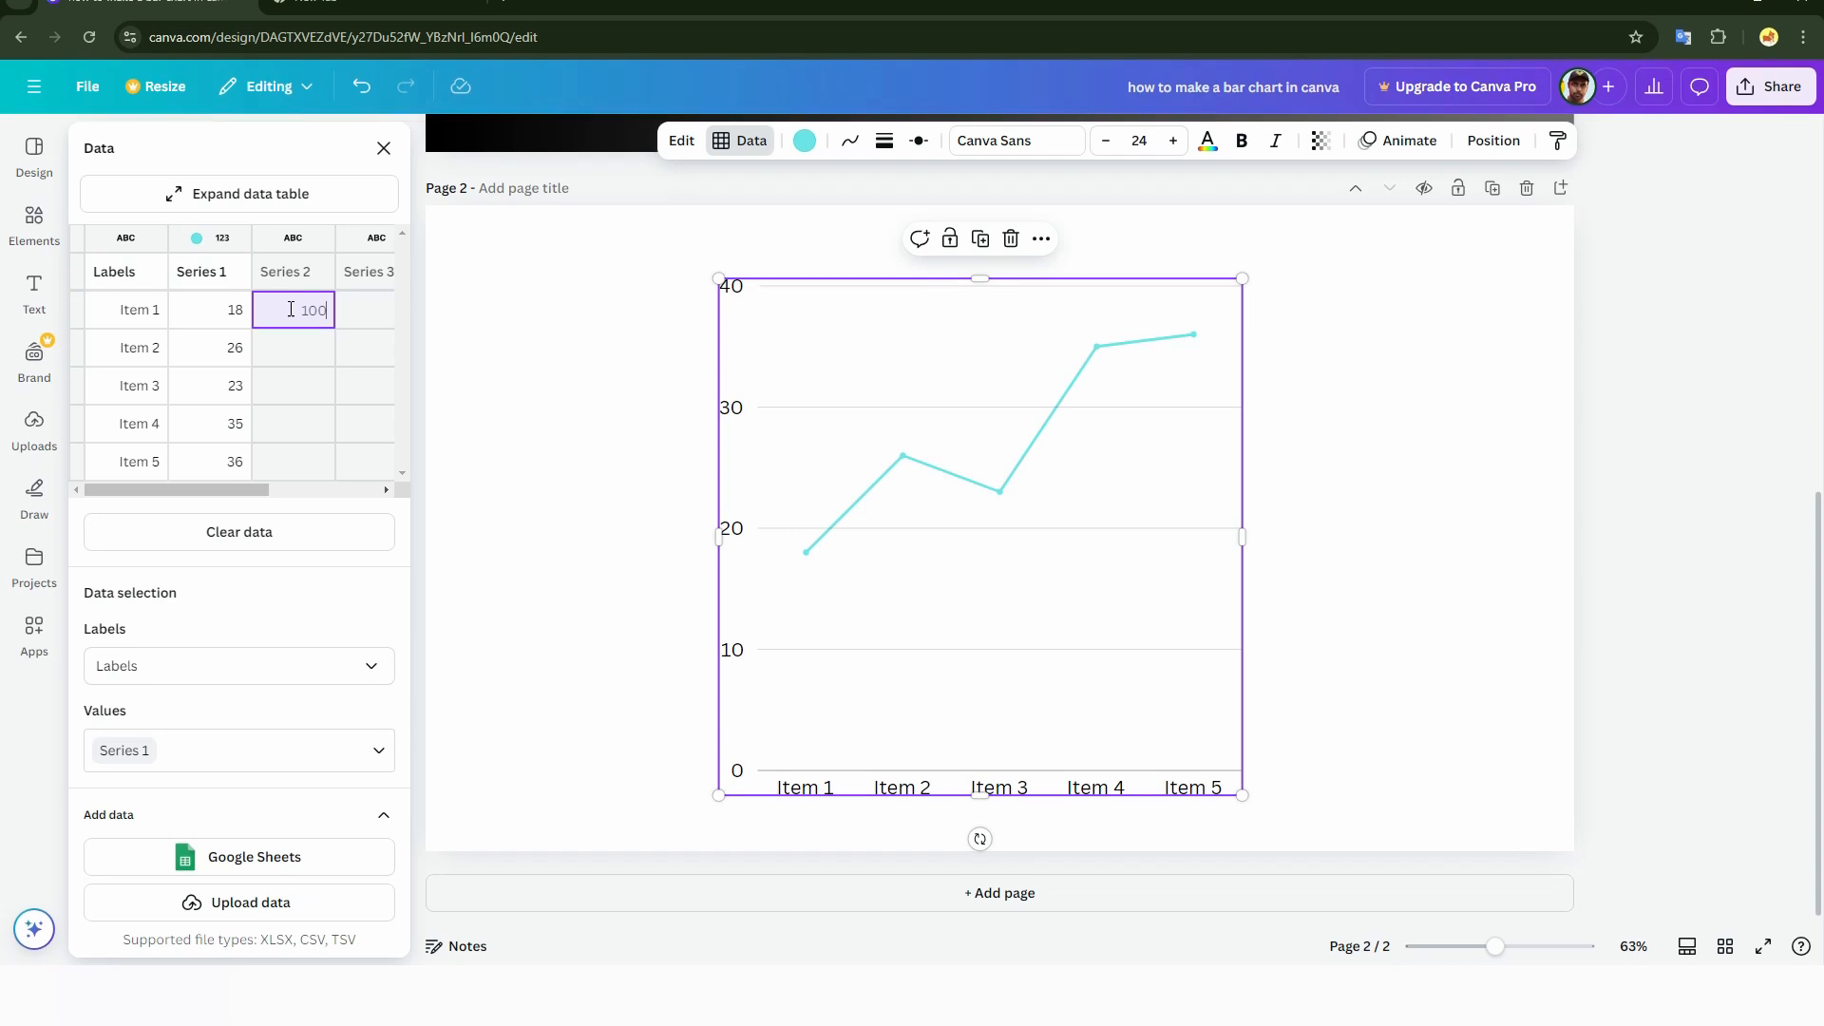
key(Tab)
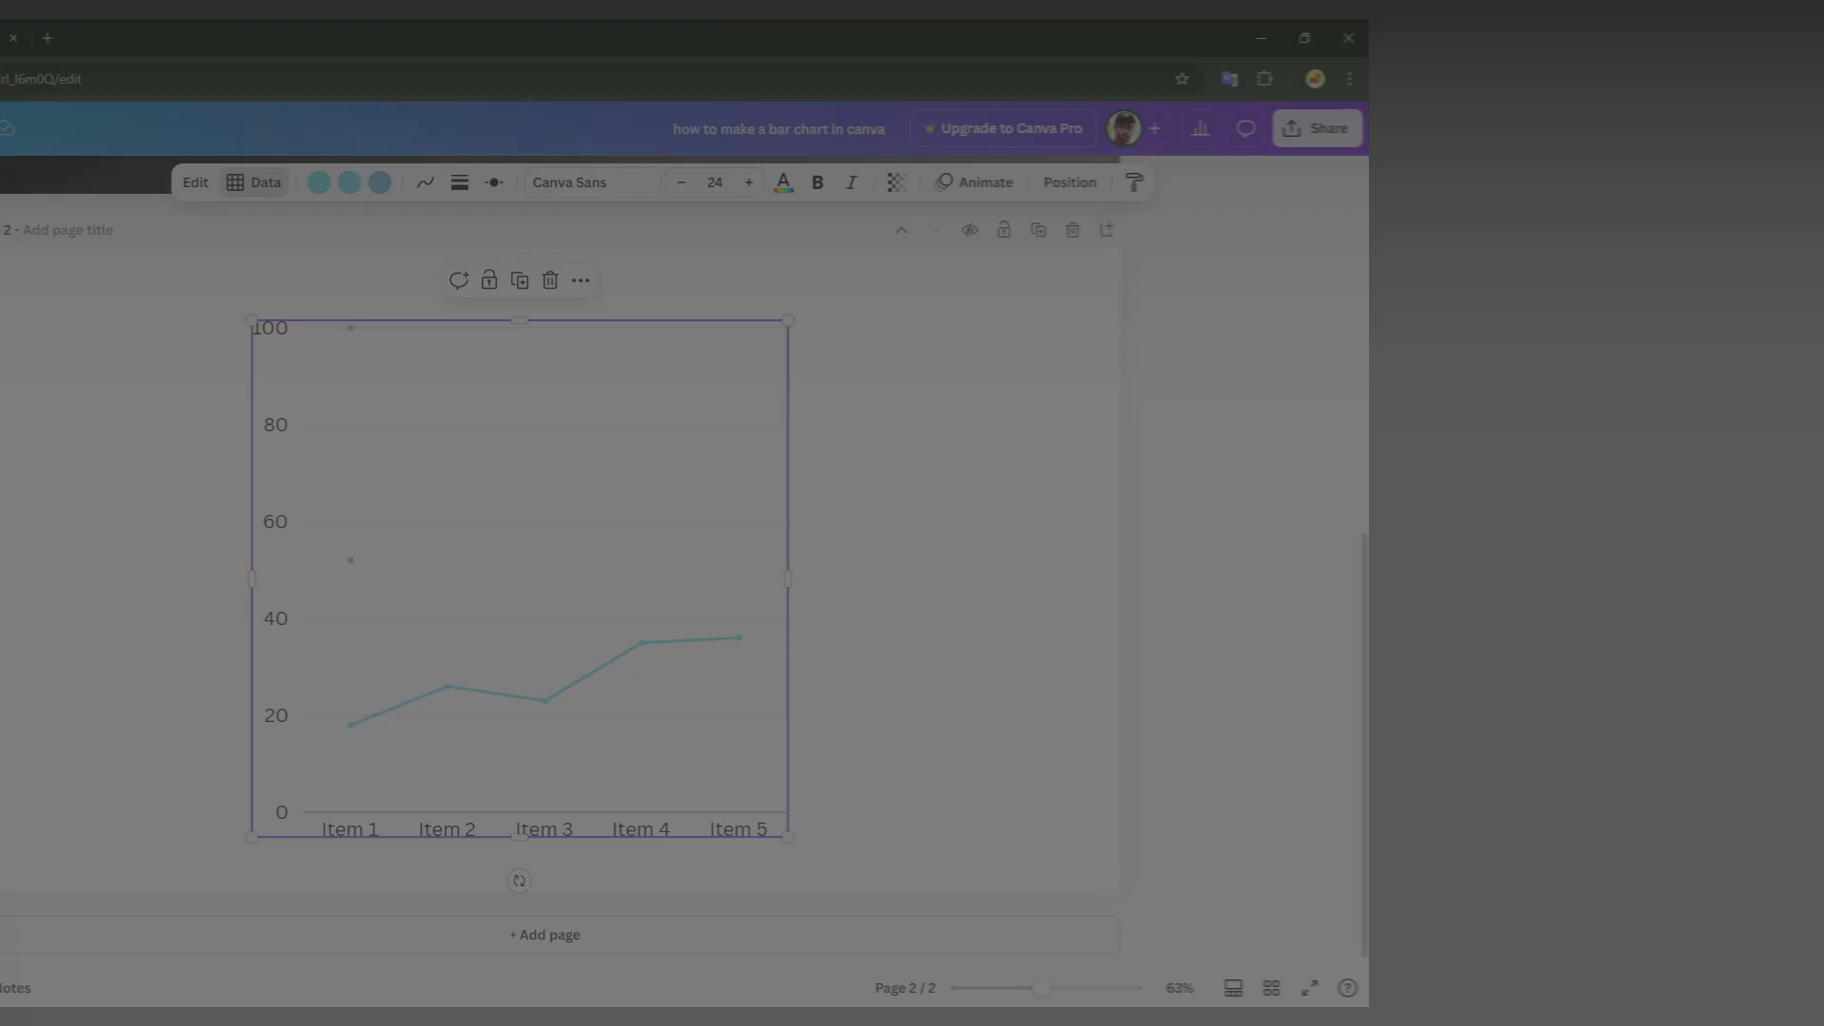
text(5250)
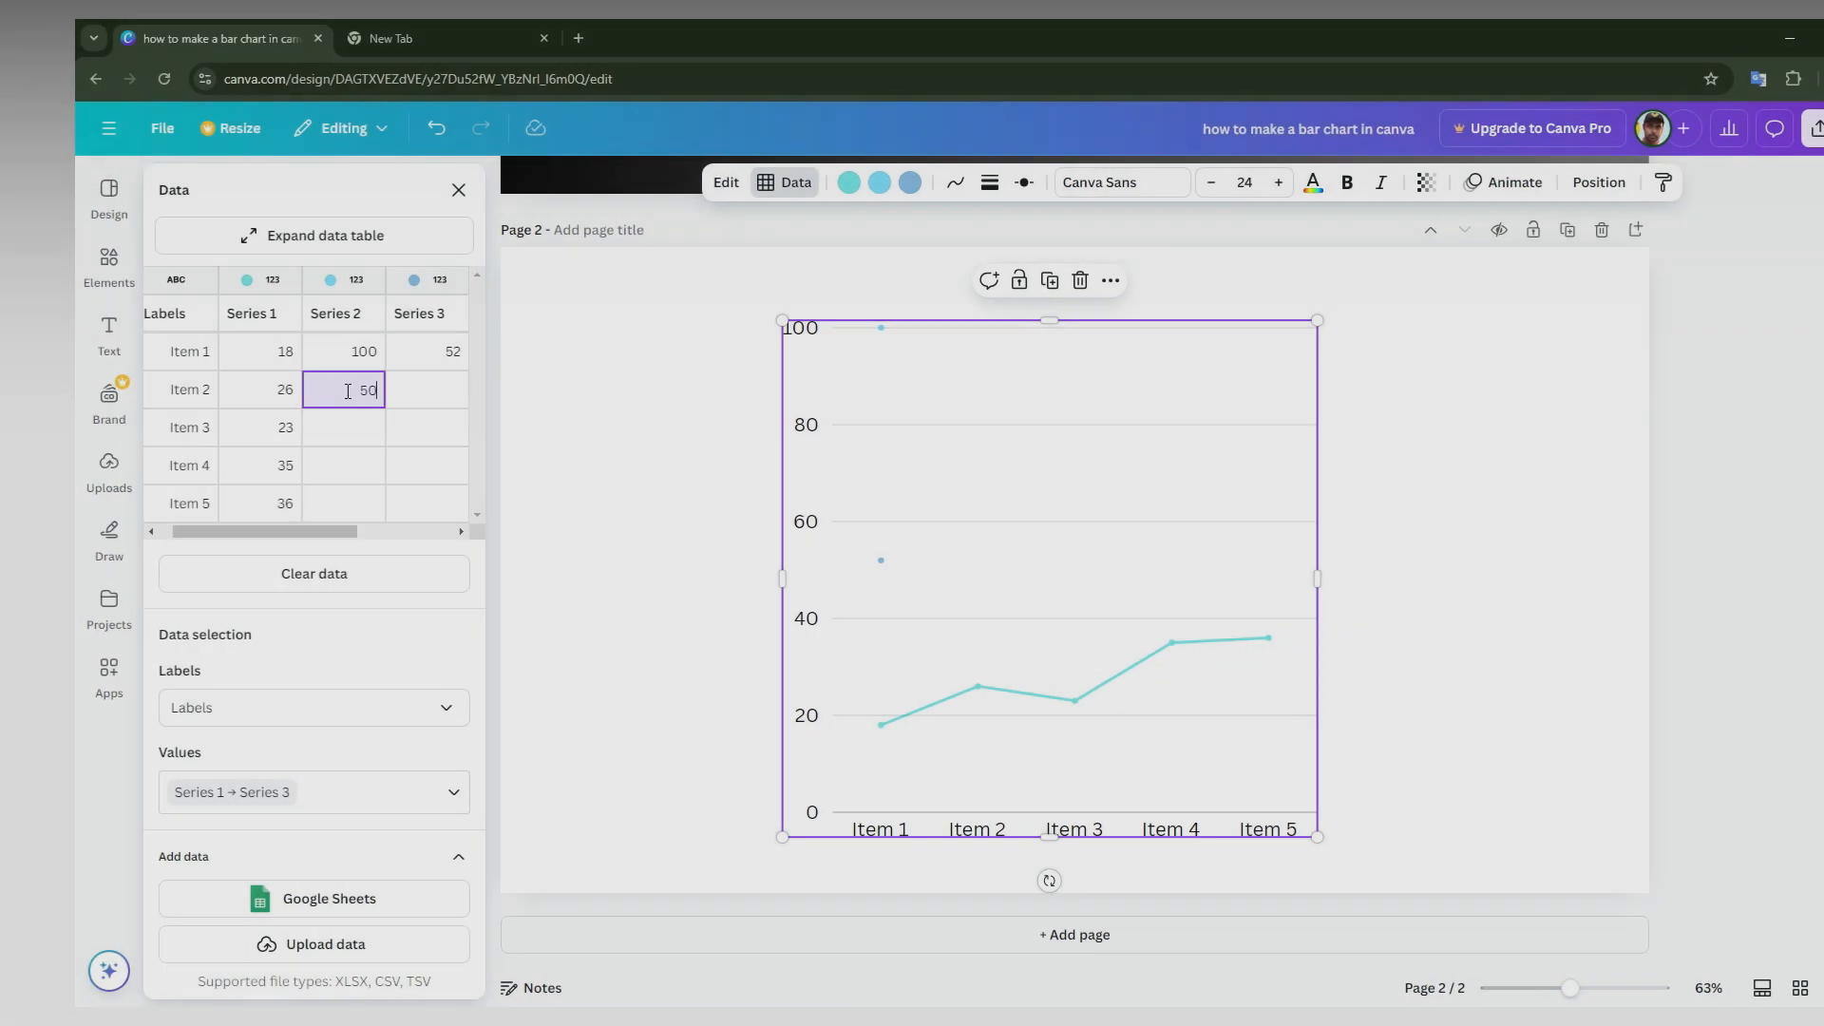
key(Return)
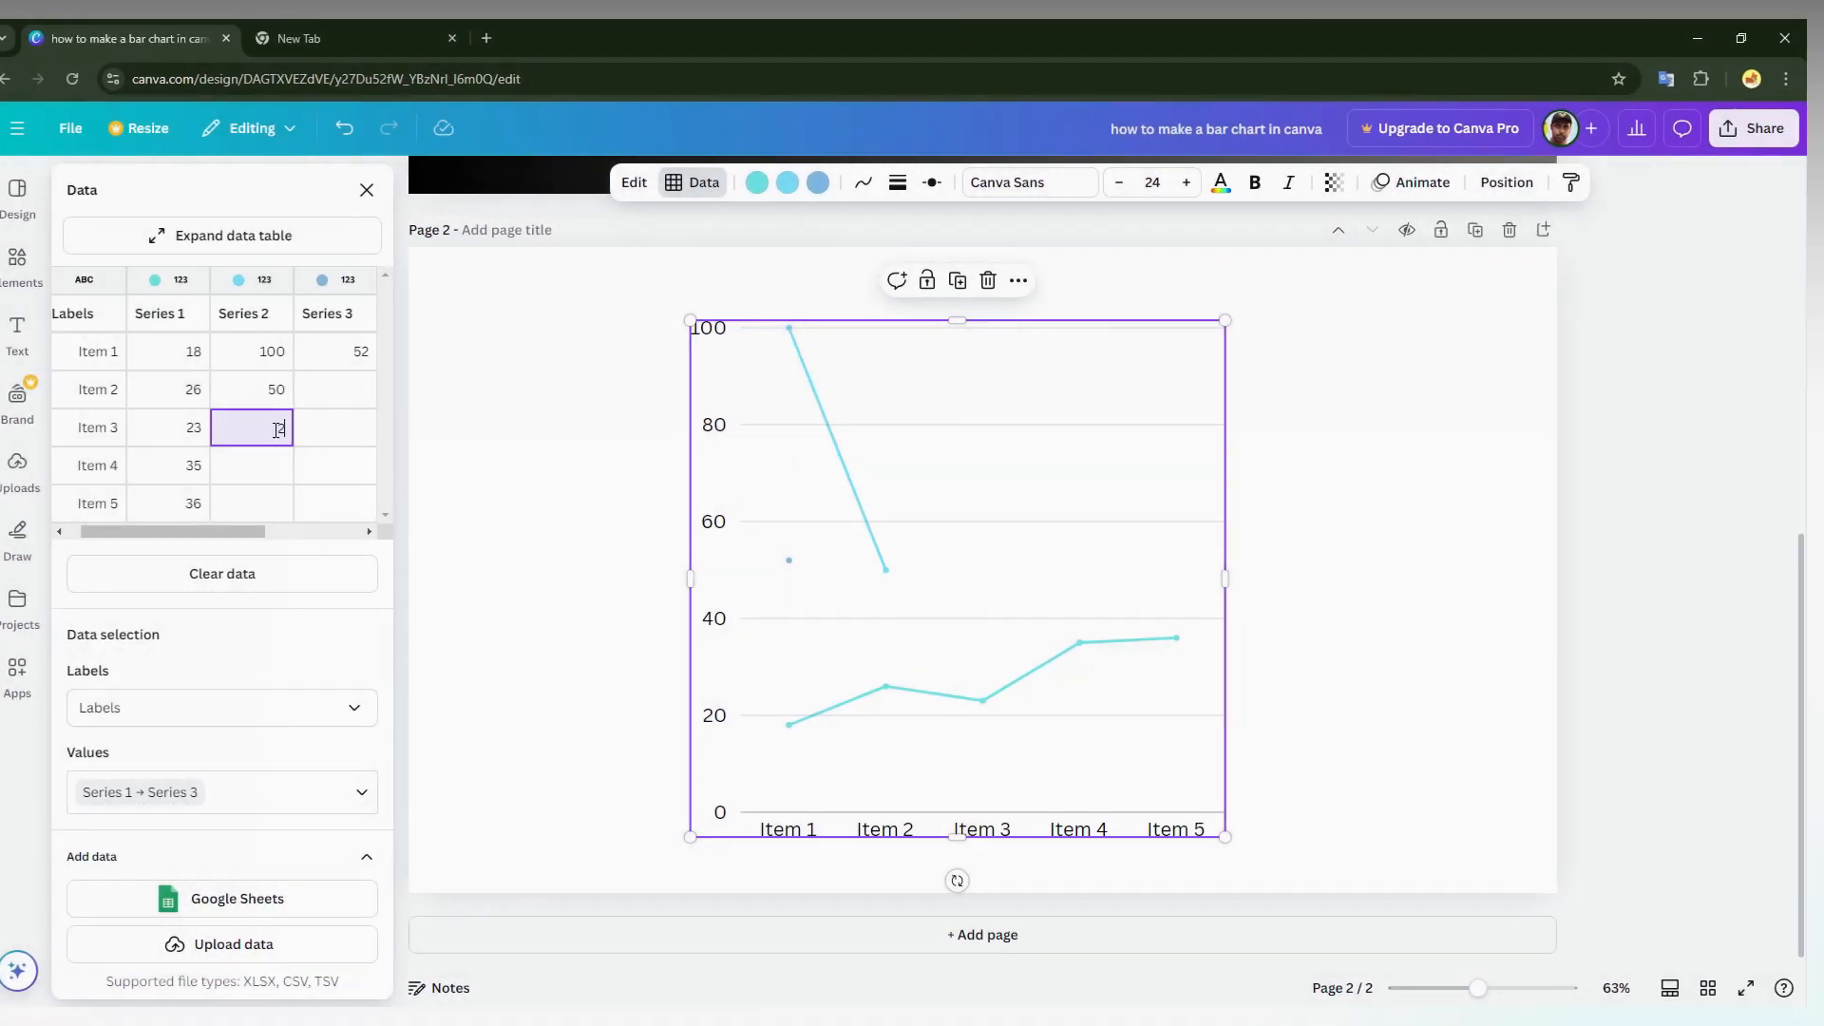
text(25)
click(254, 467)
text(35)
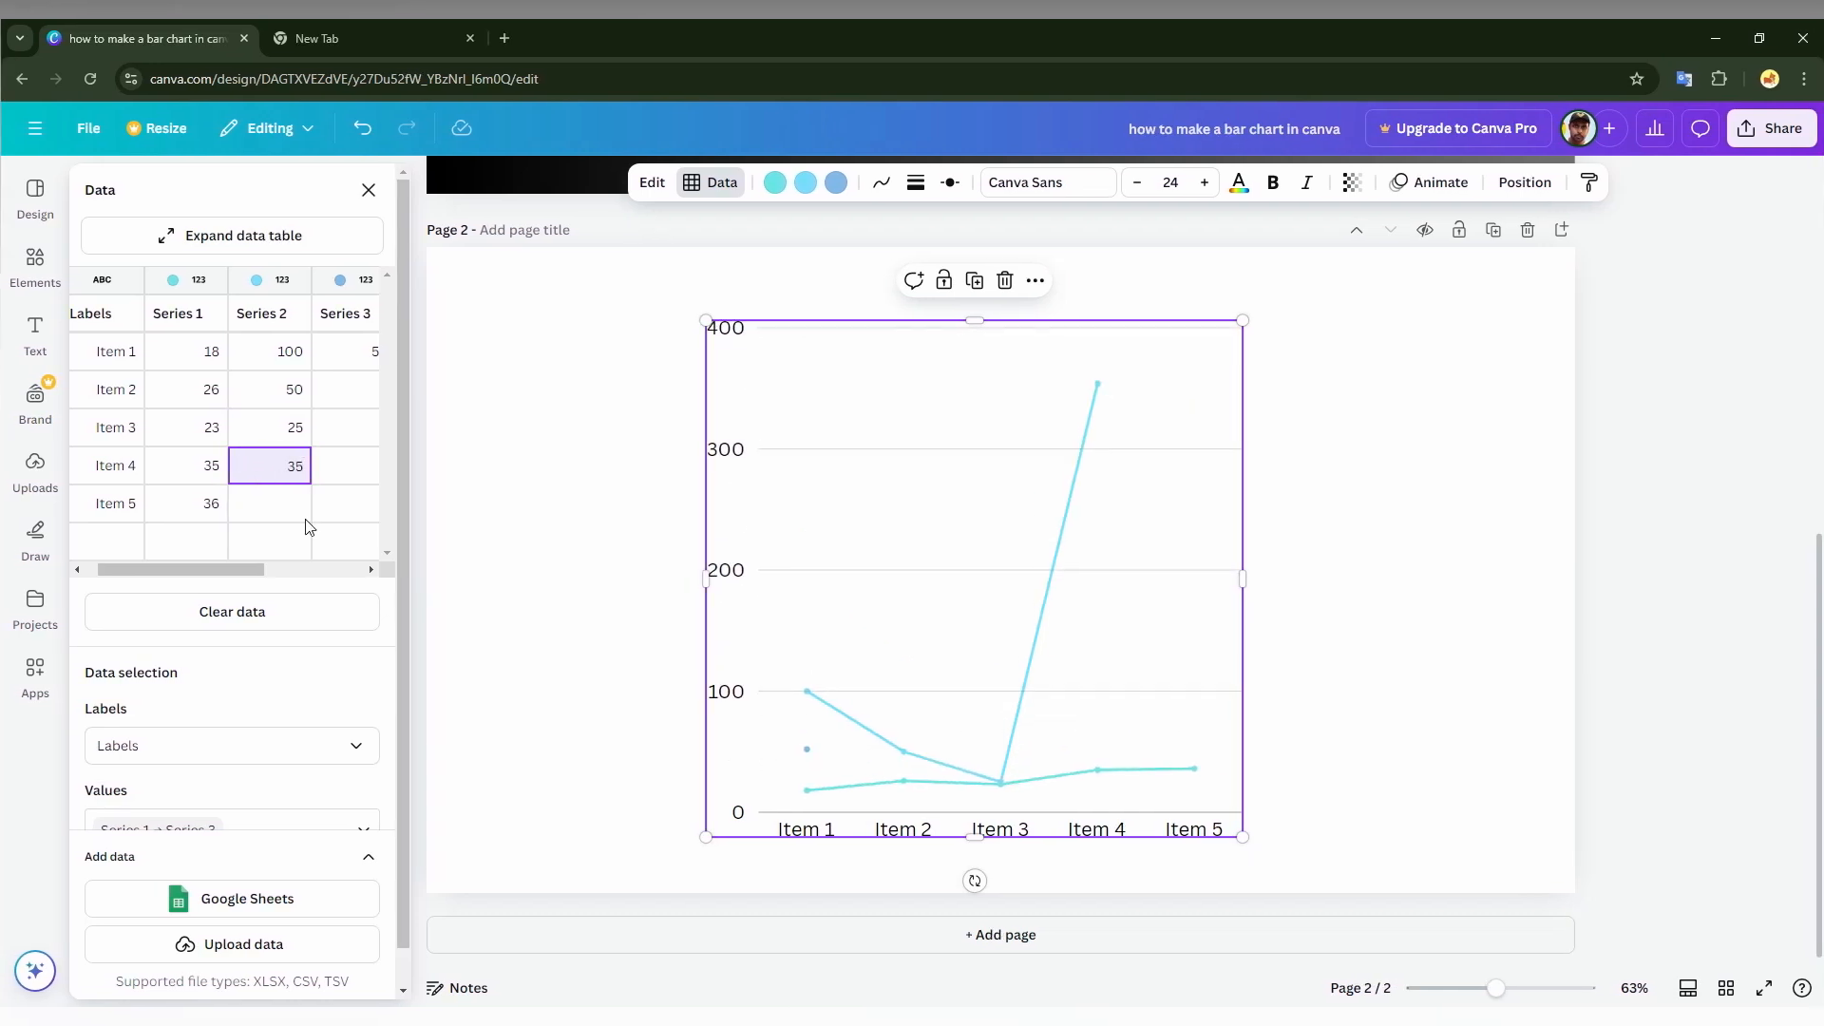
click(266, 497)
text(50)
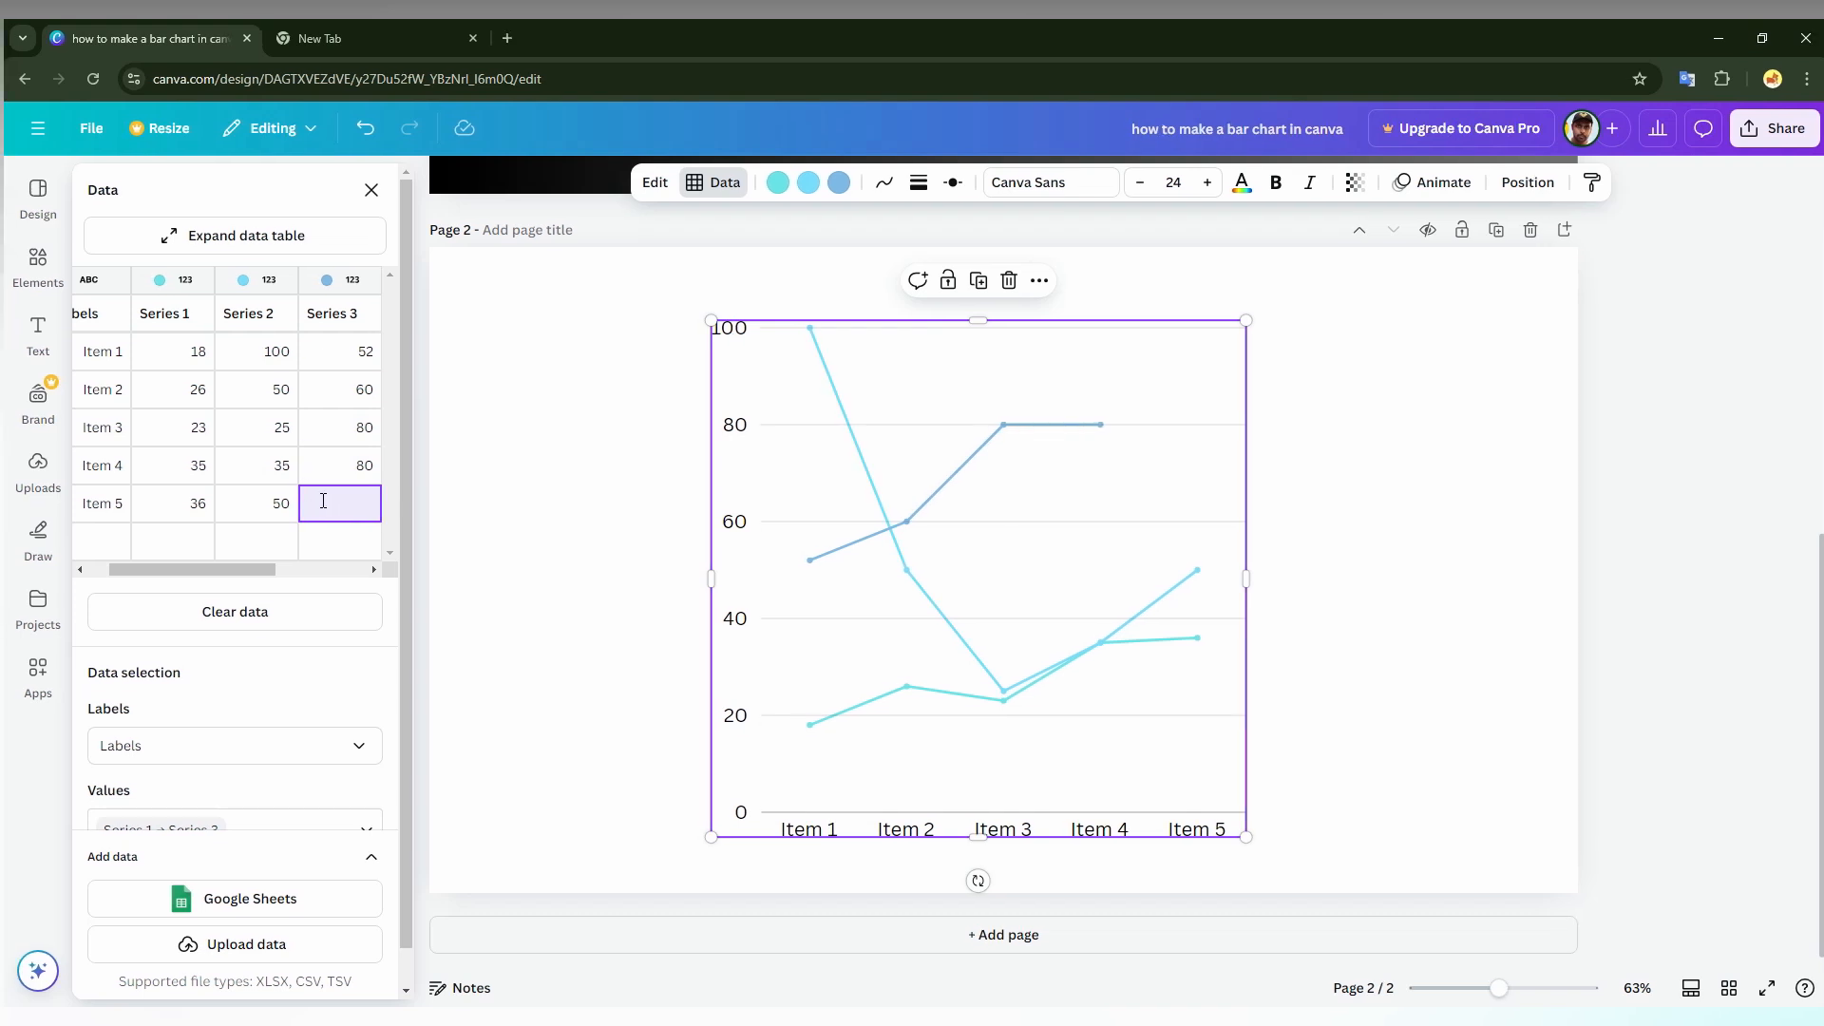
text(90)
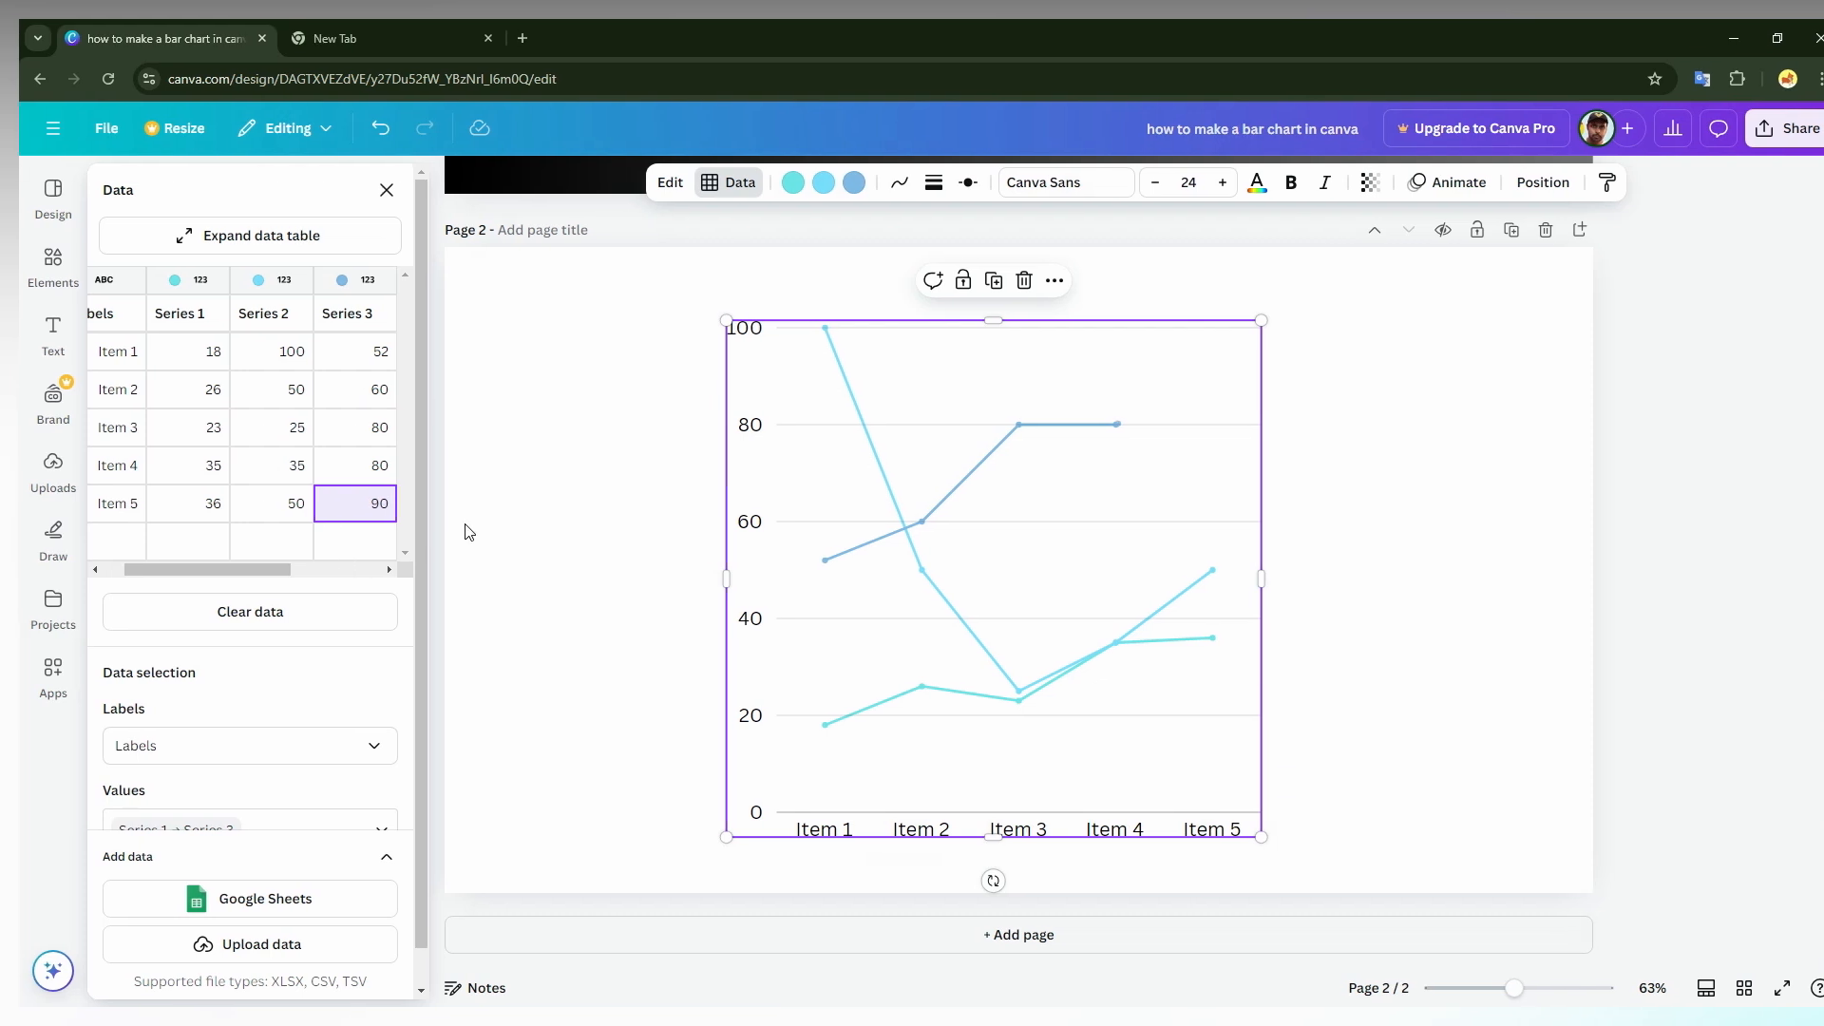
- Try several backgrounds for page 2 and settle on the black-to-gold gradient
click(477, 528)
mouse_move(941, 486)
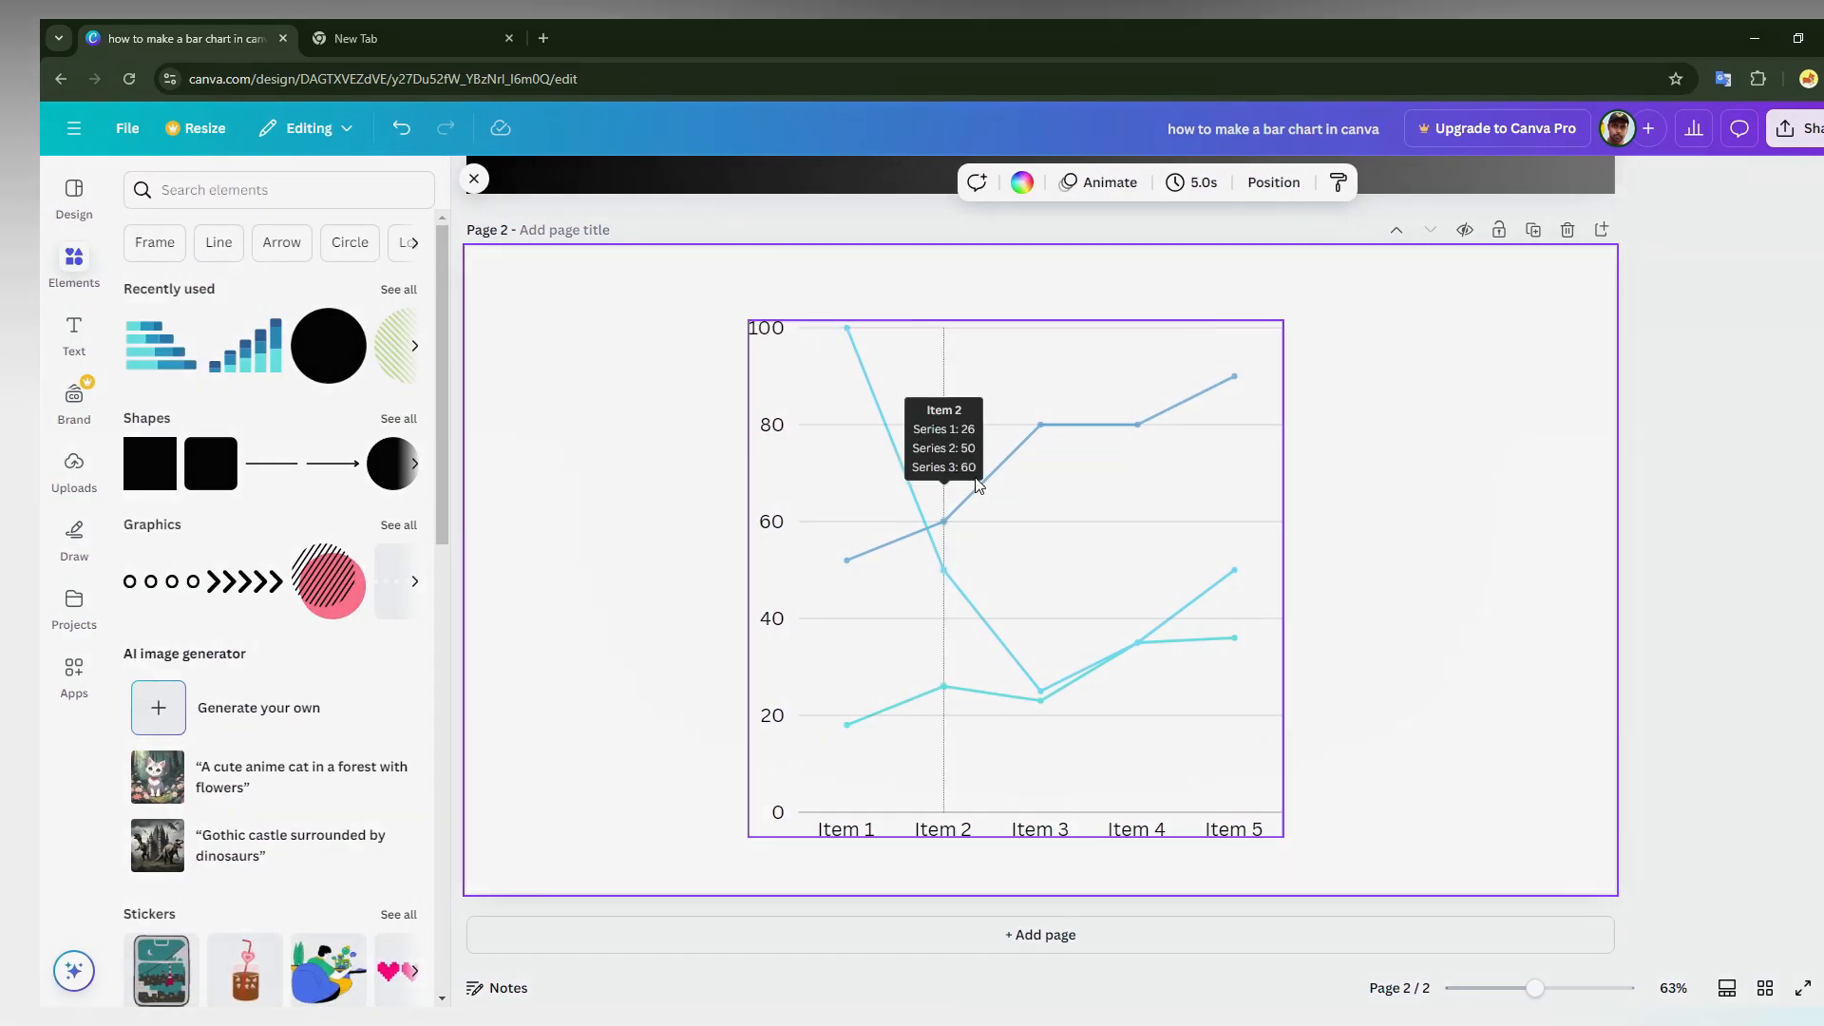
click(981, 485)
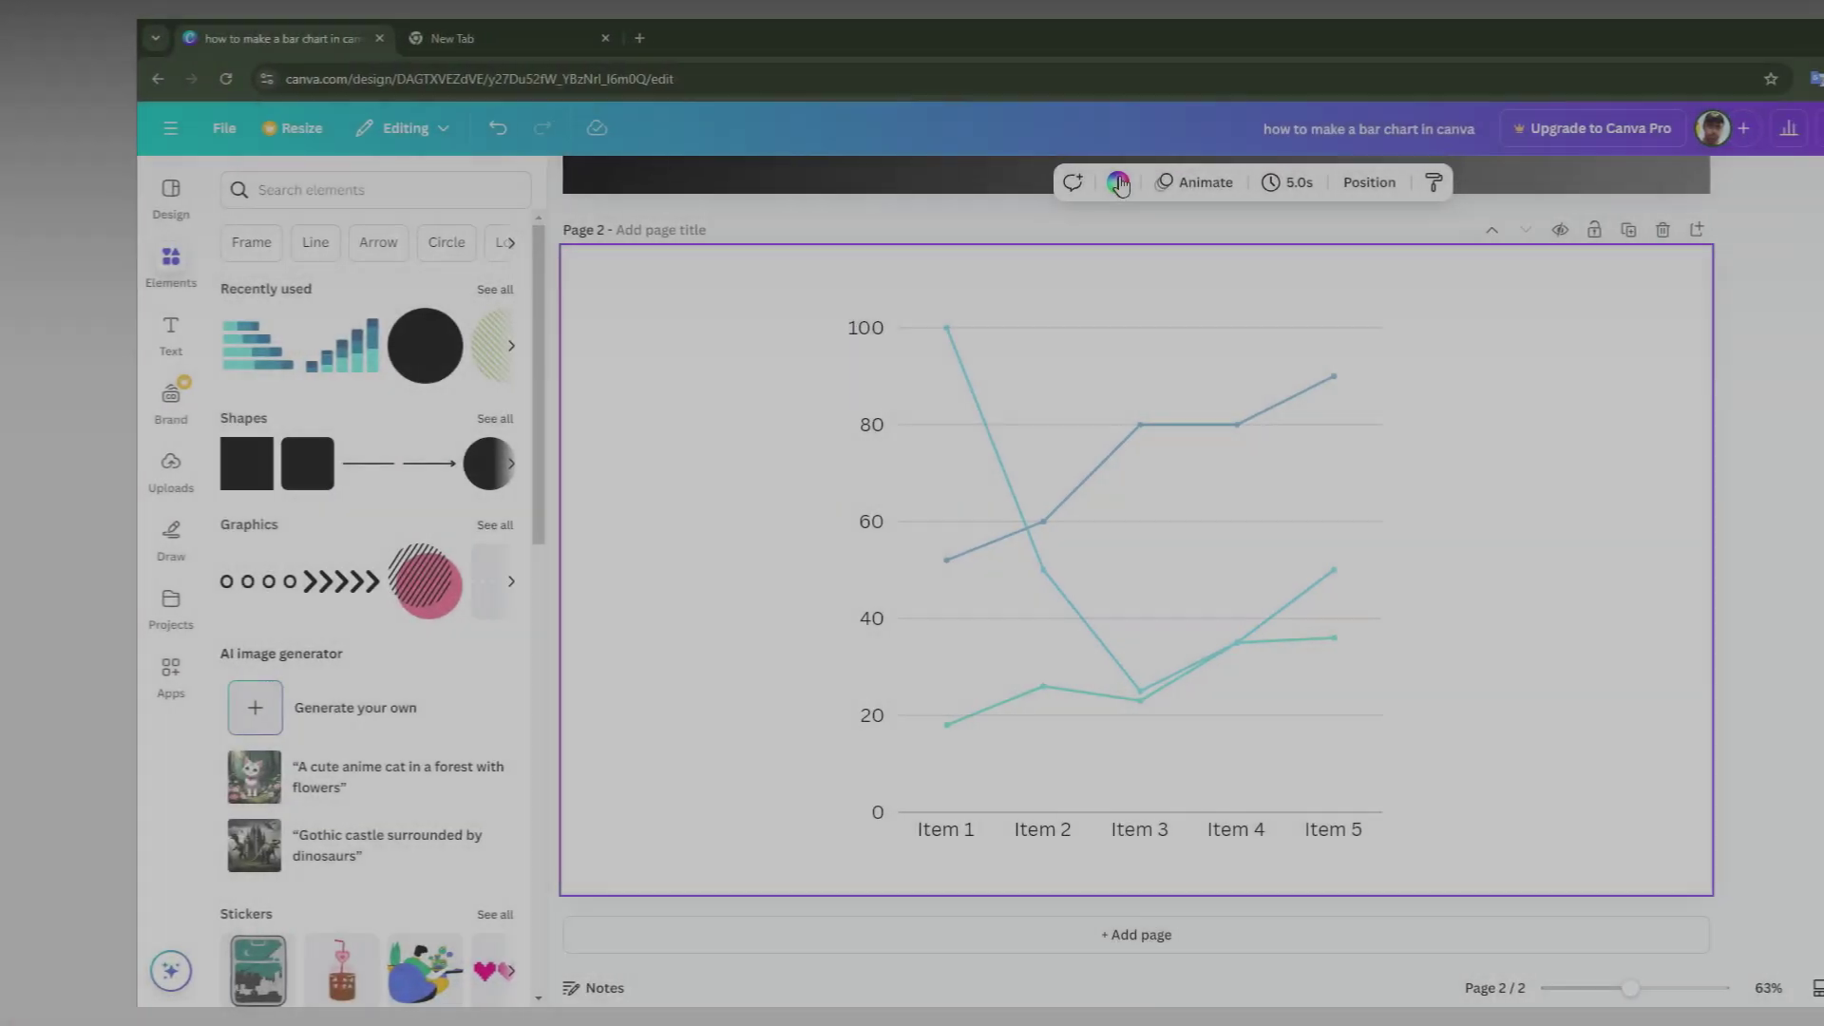
click(1267, 182)
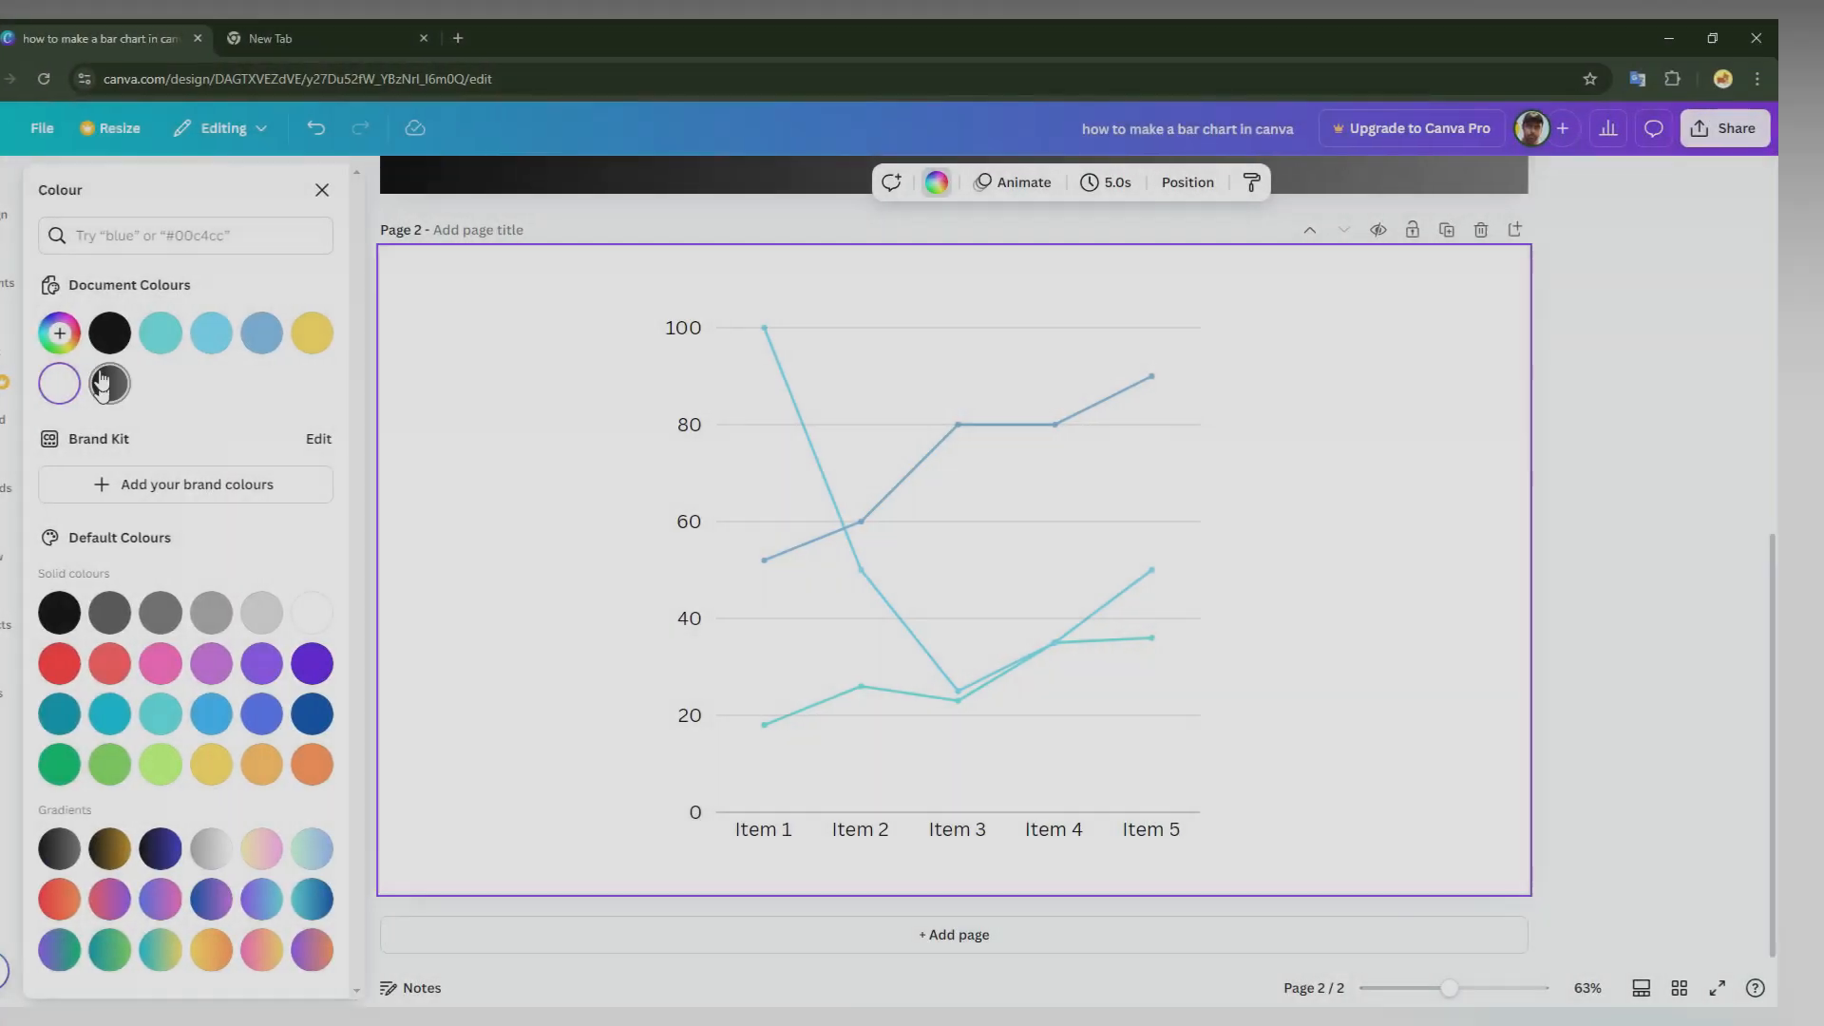
click(81, 336)
click(81, 385)
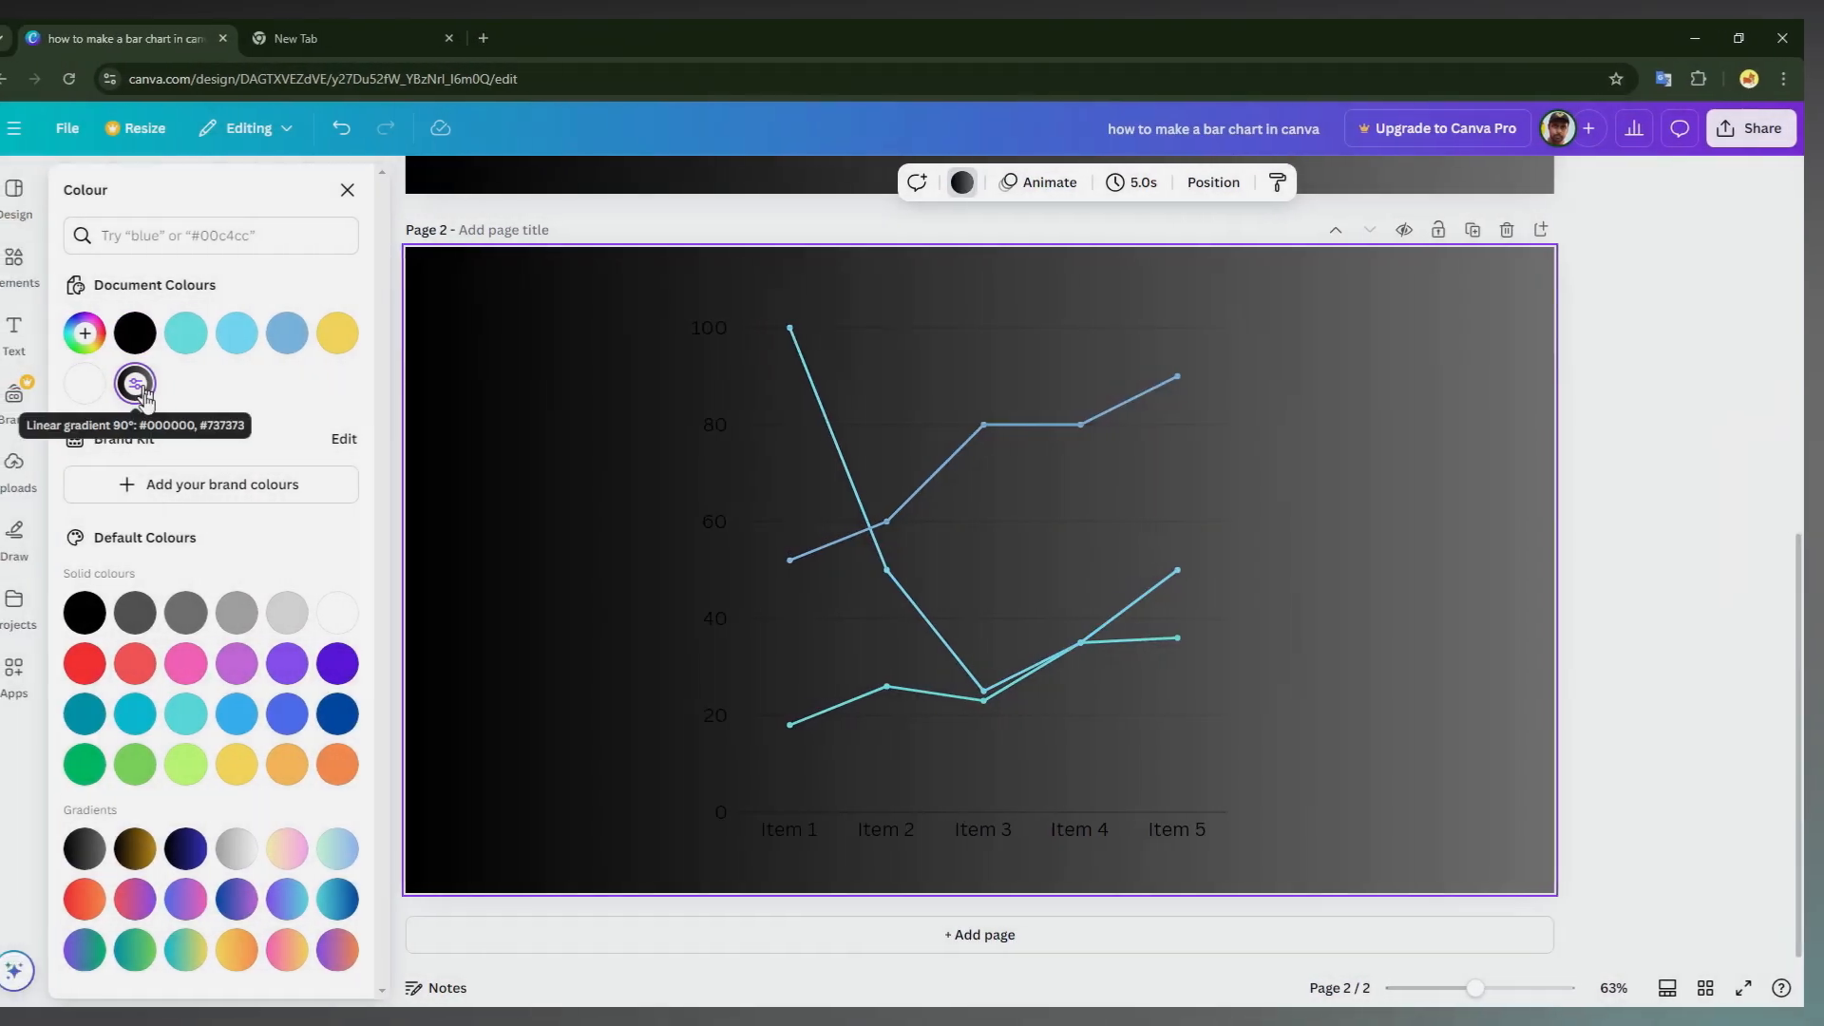
click(261, 613)
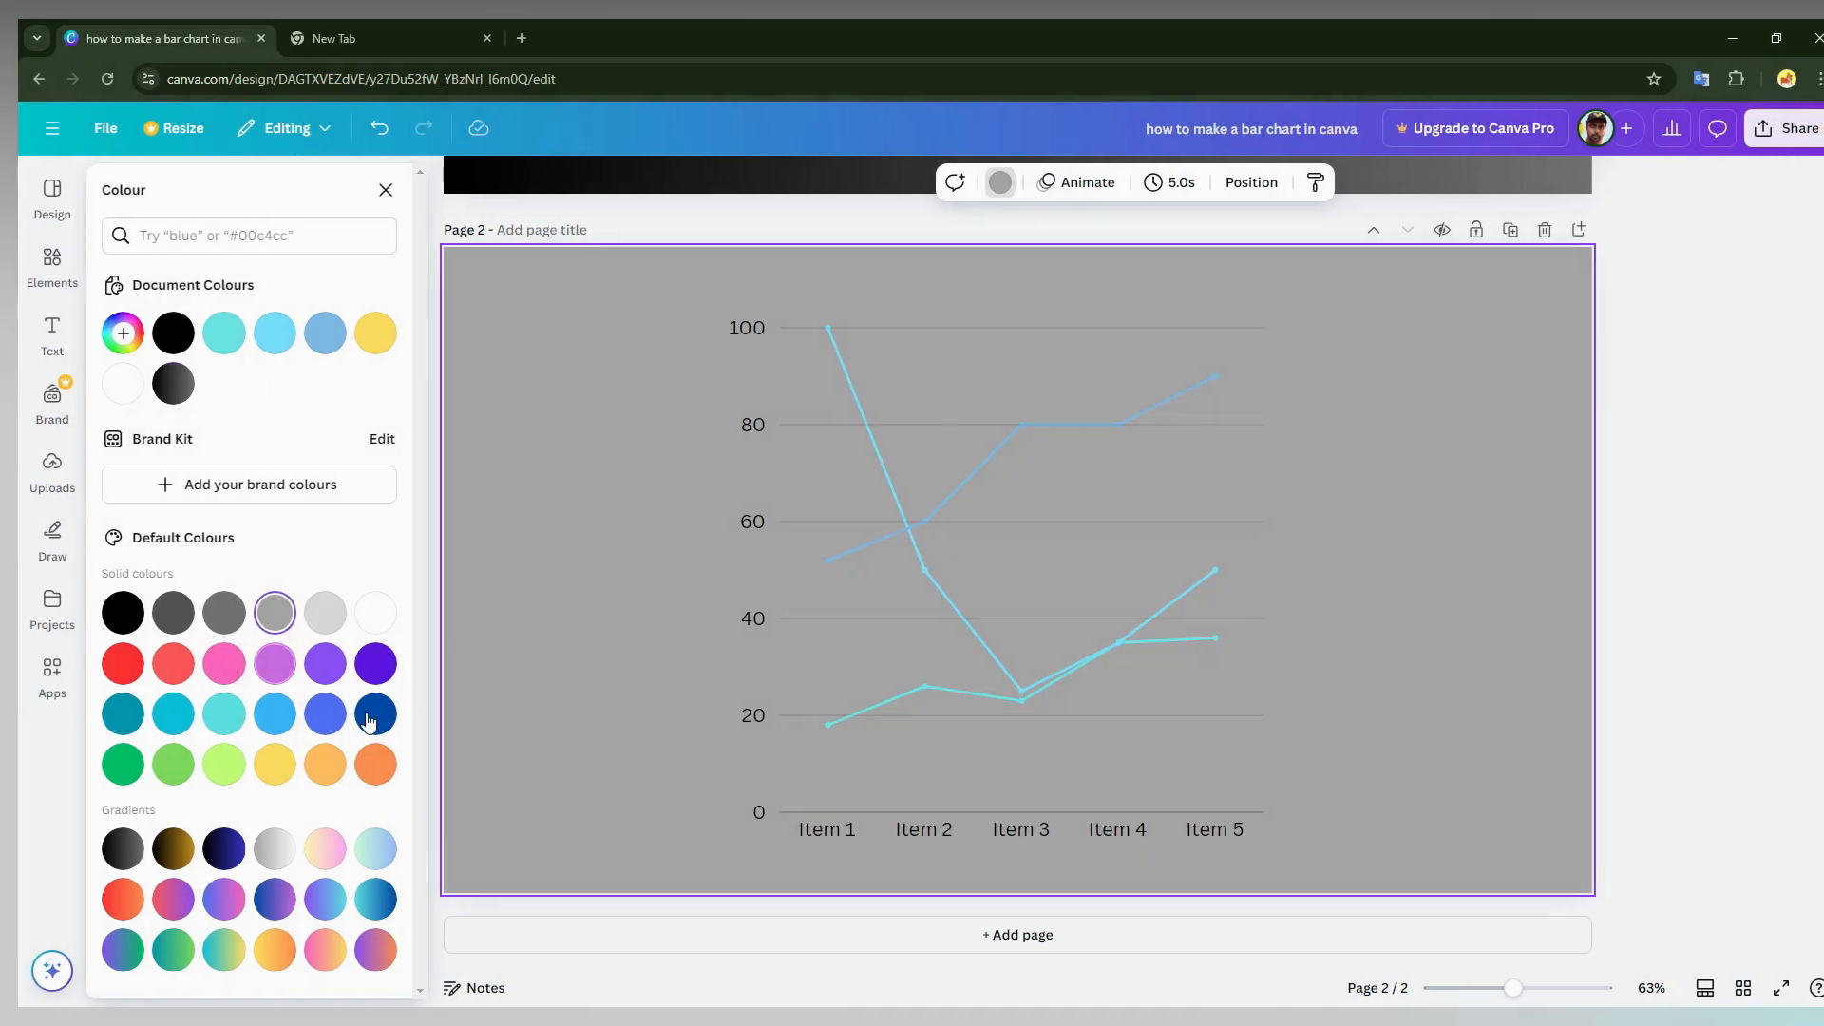
click(212, 850)
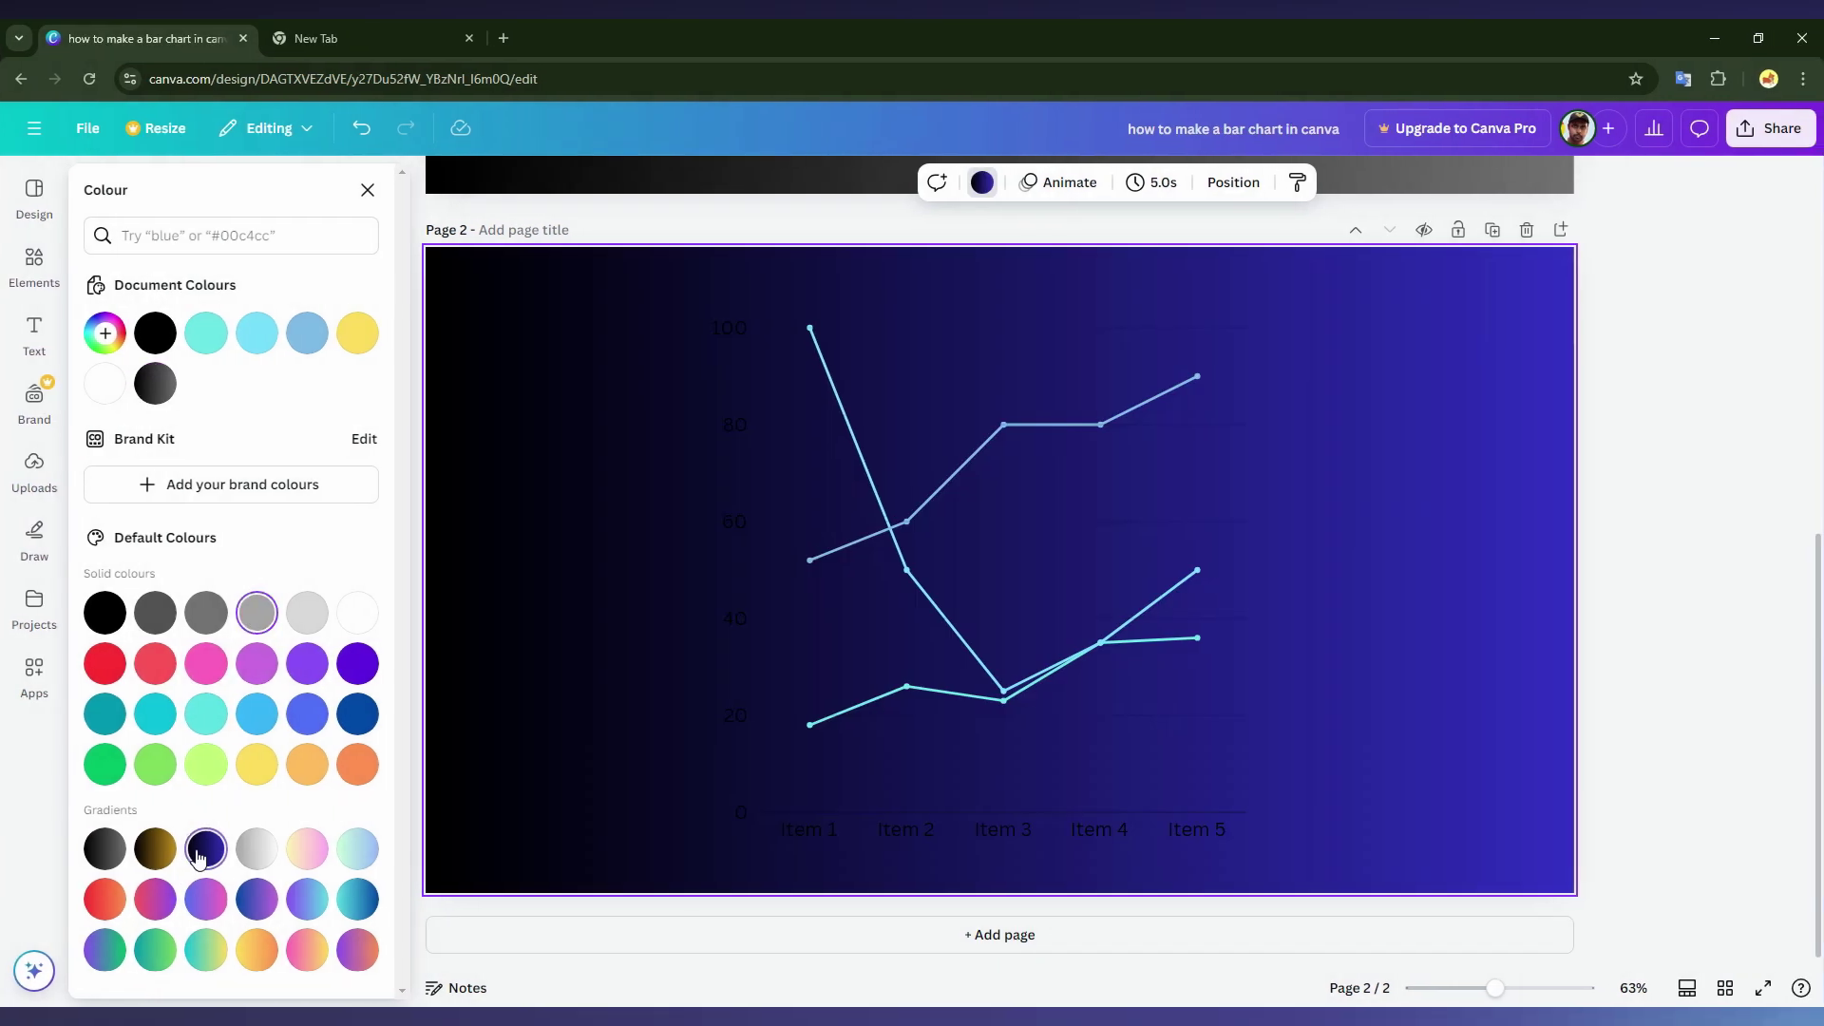
click(149, 850)
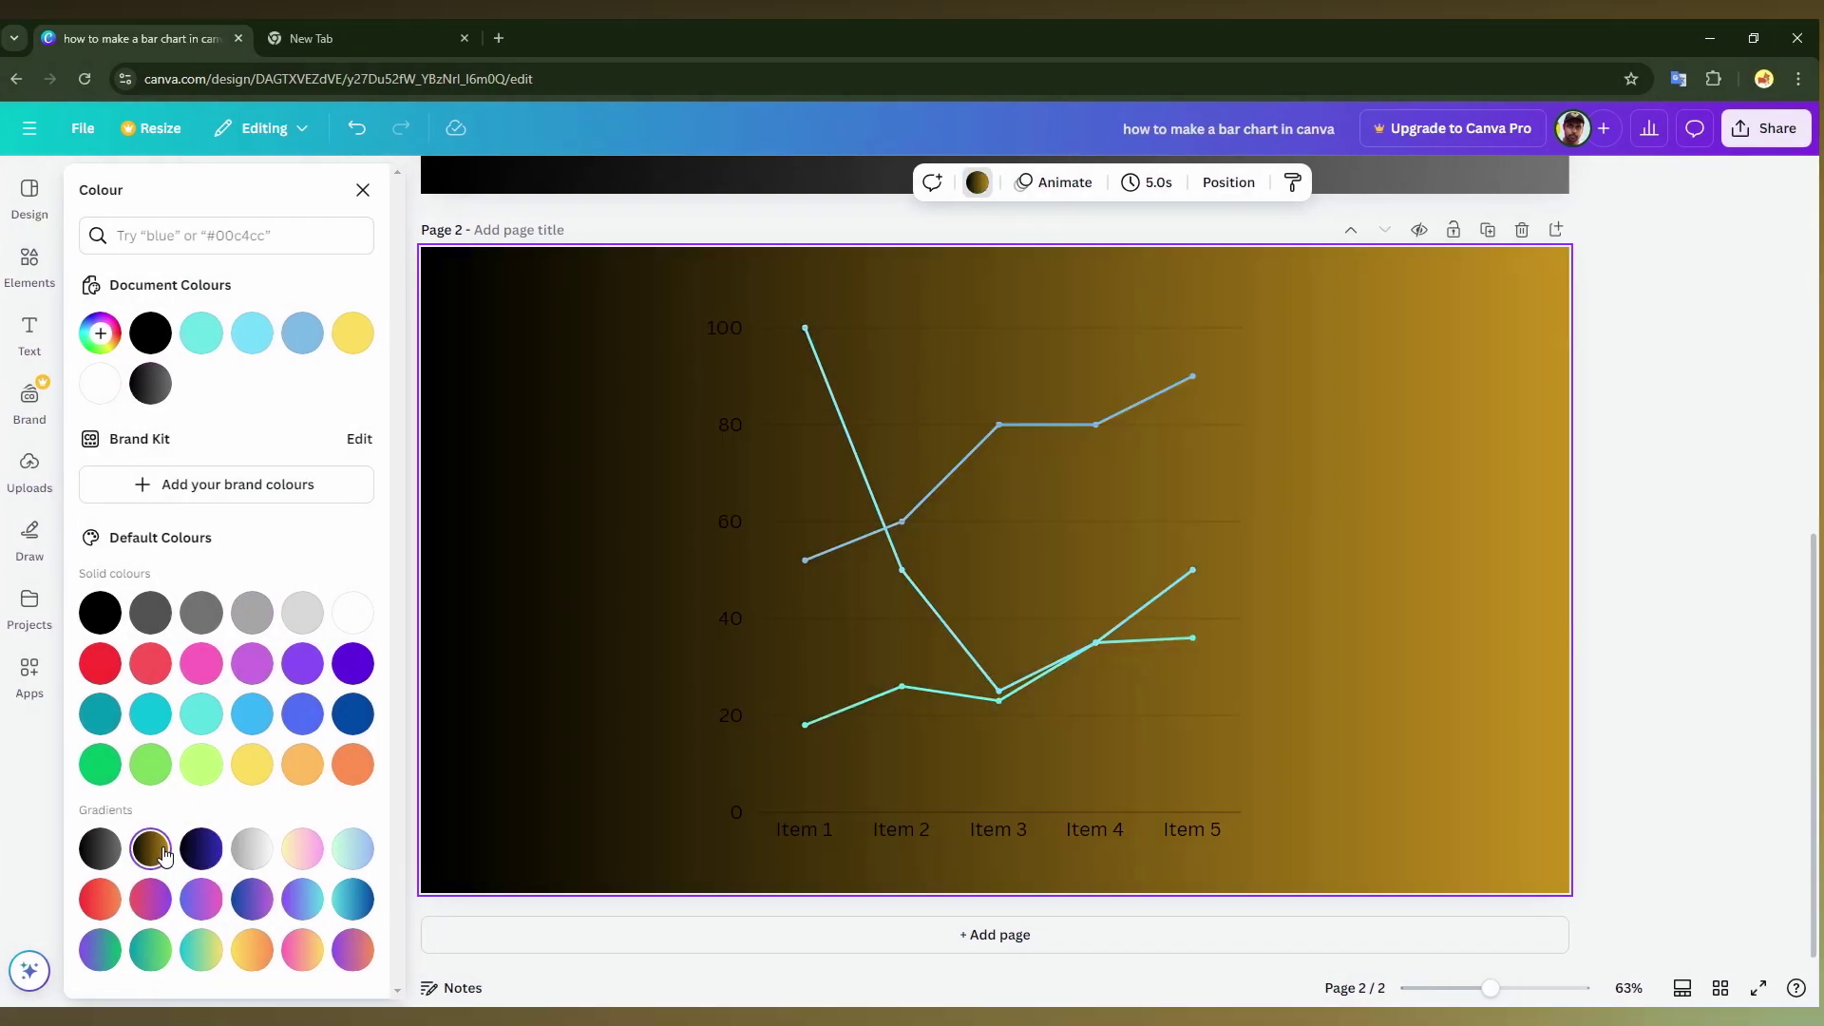
- Recolour the chart's axis labels white
click(801, 570)
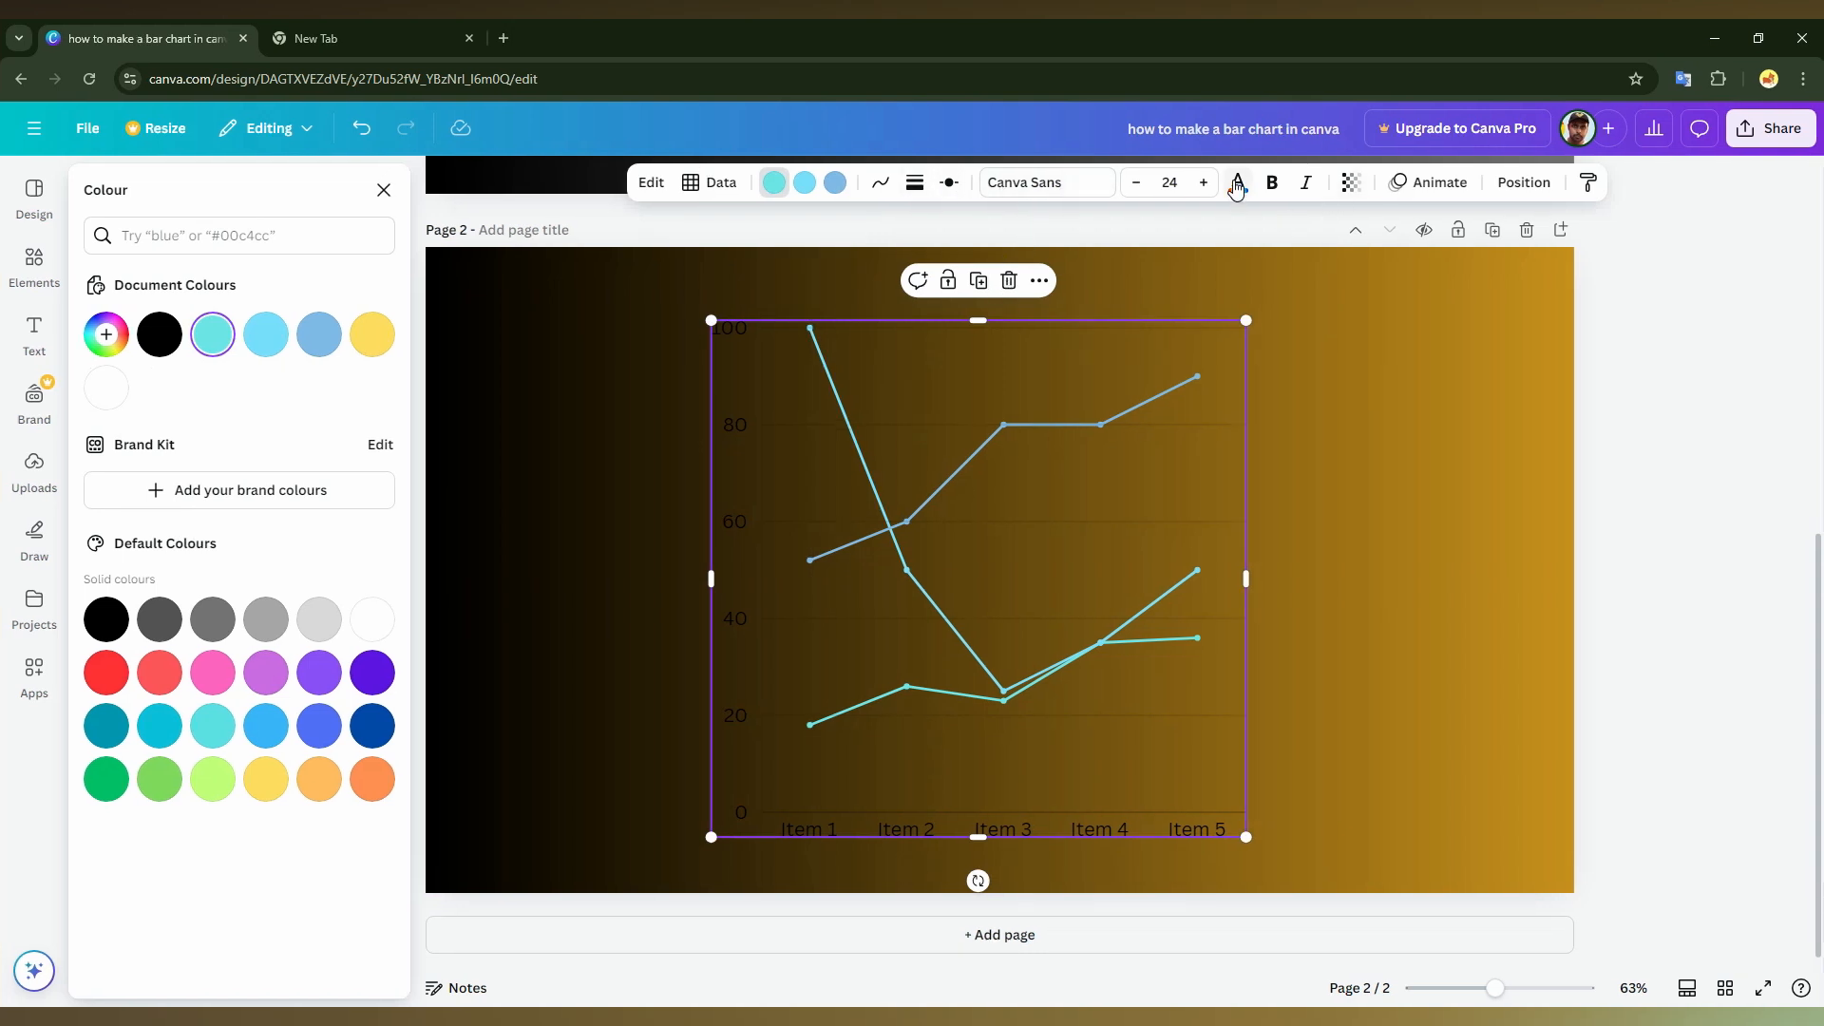
click(1237, 183)
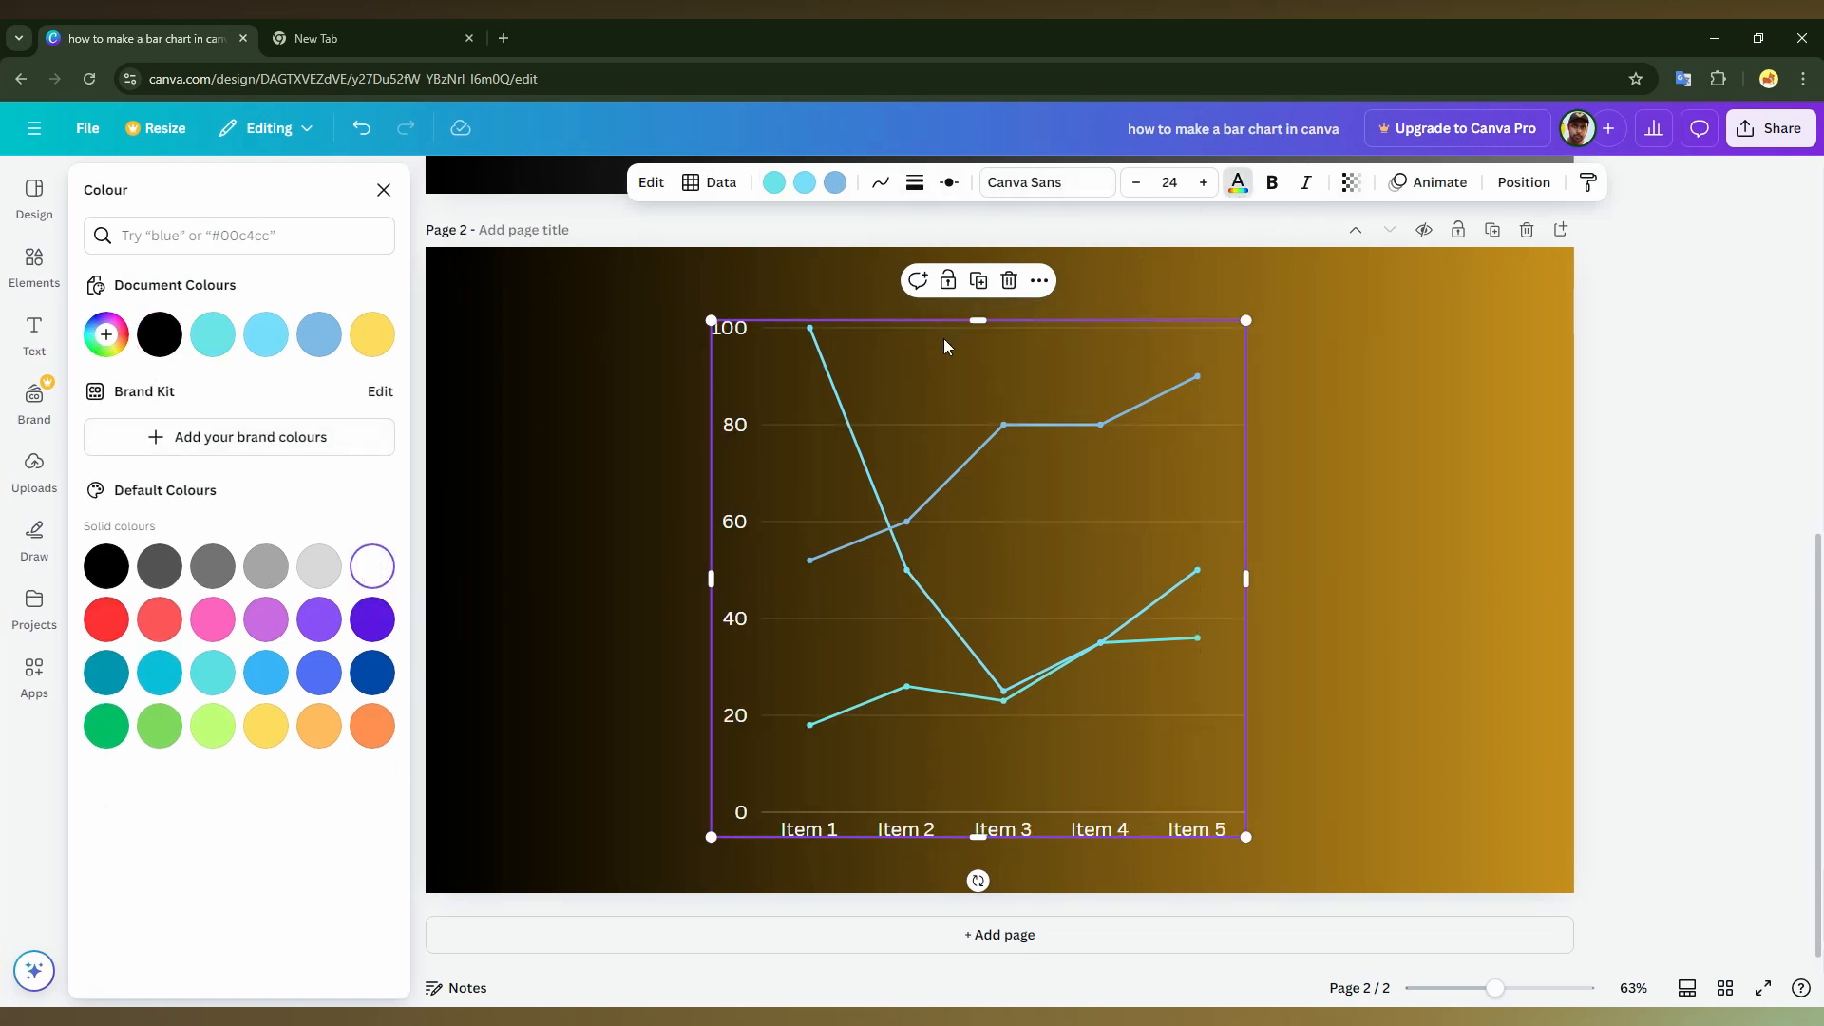
- Try a dark blue gradient background and nudge the chart slightly right
click(546, 451)
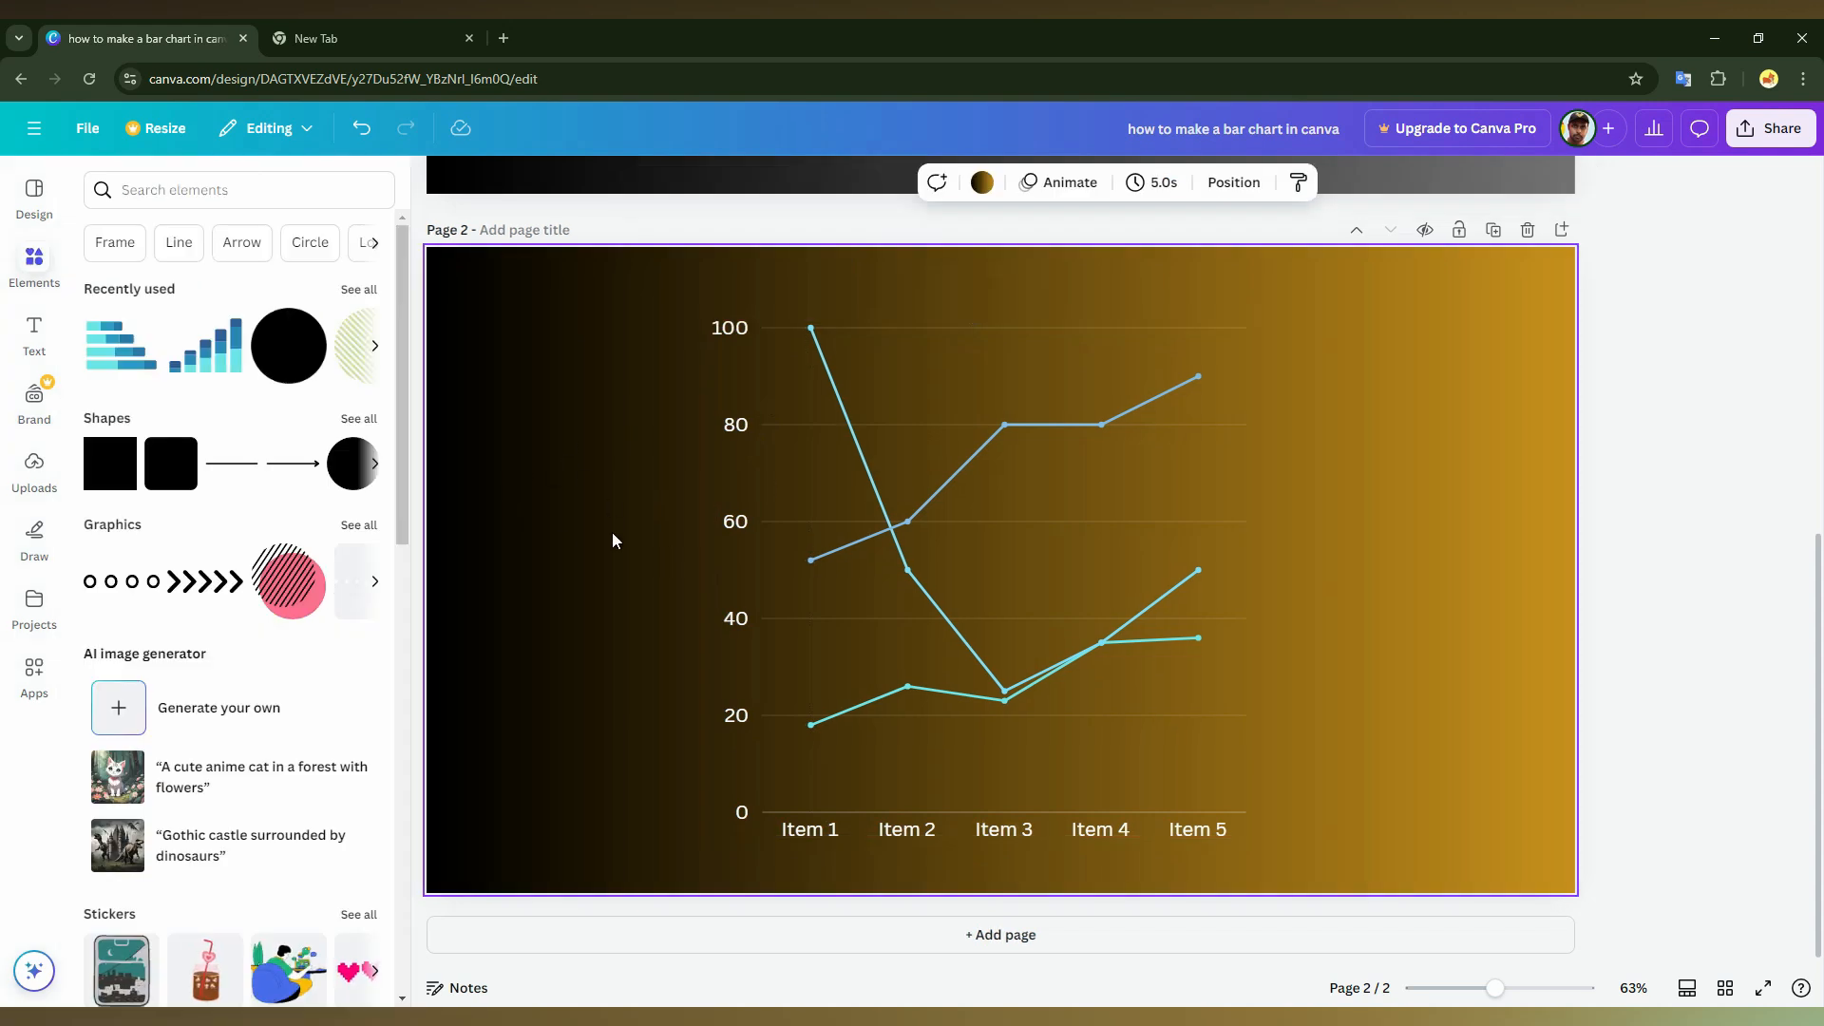
click(981, 182)
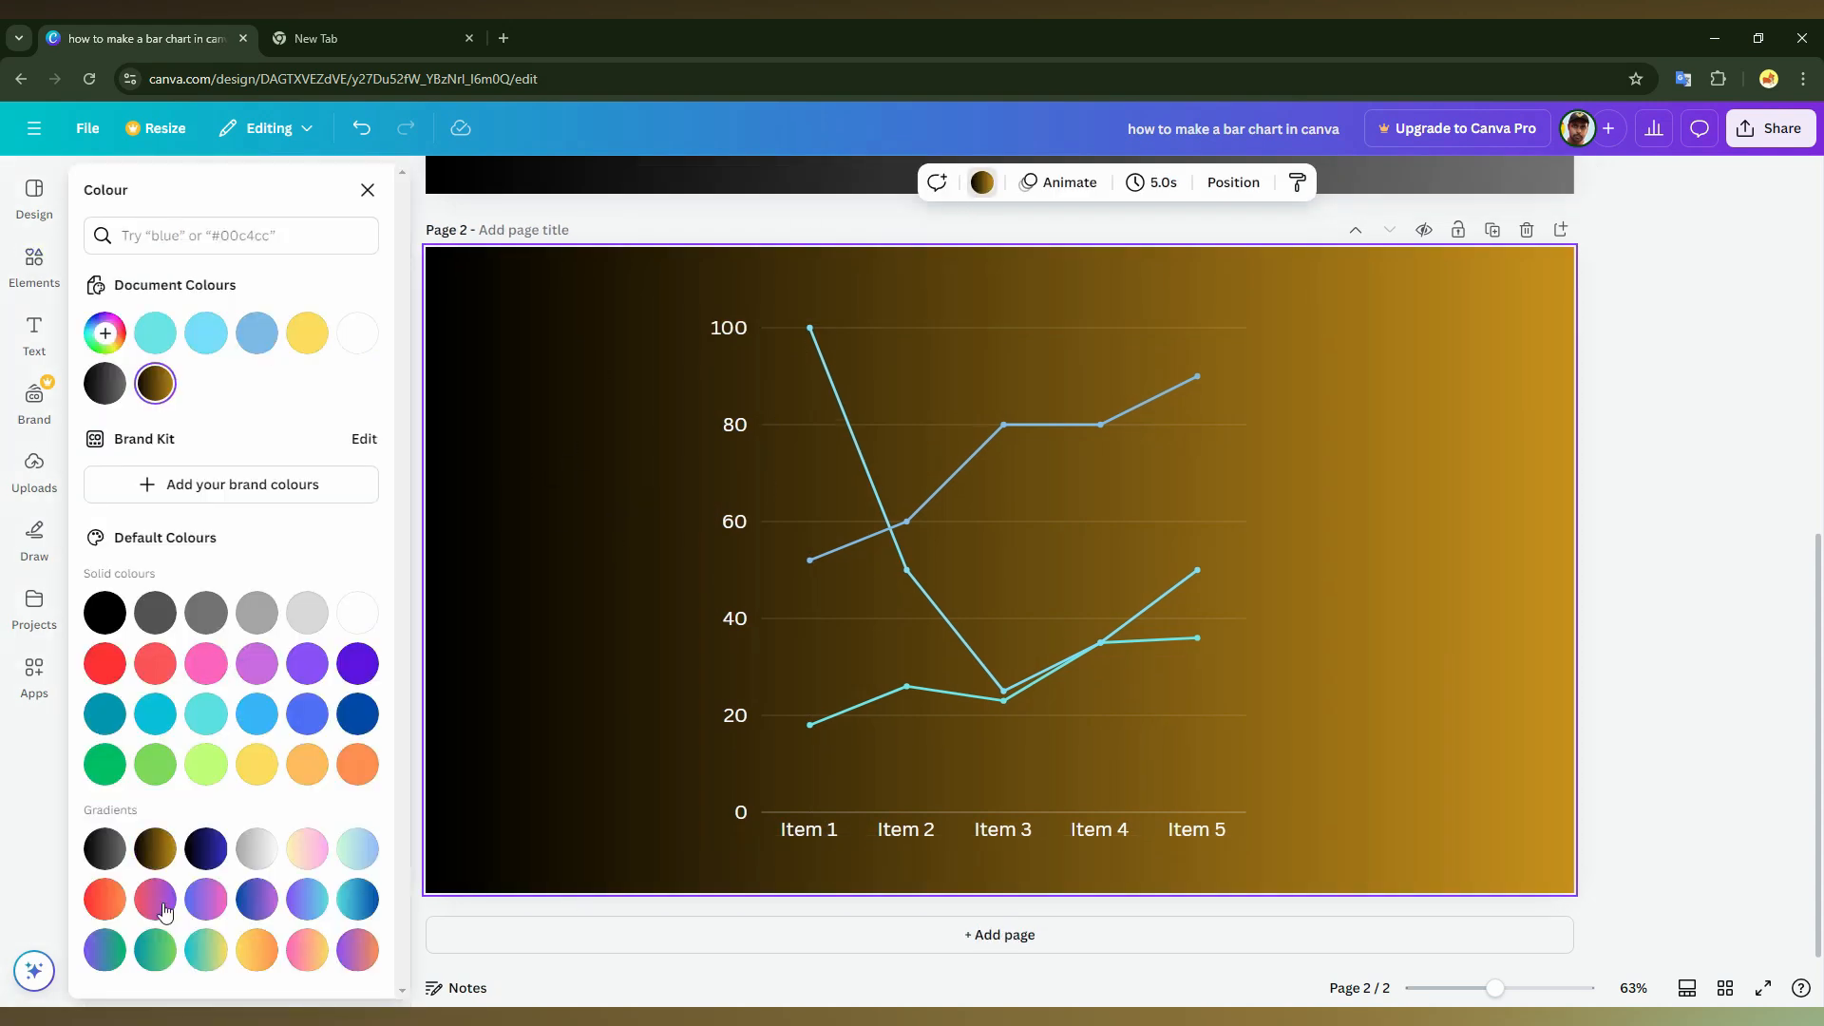
click(208, 849)
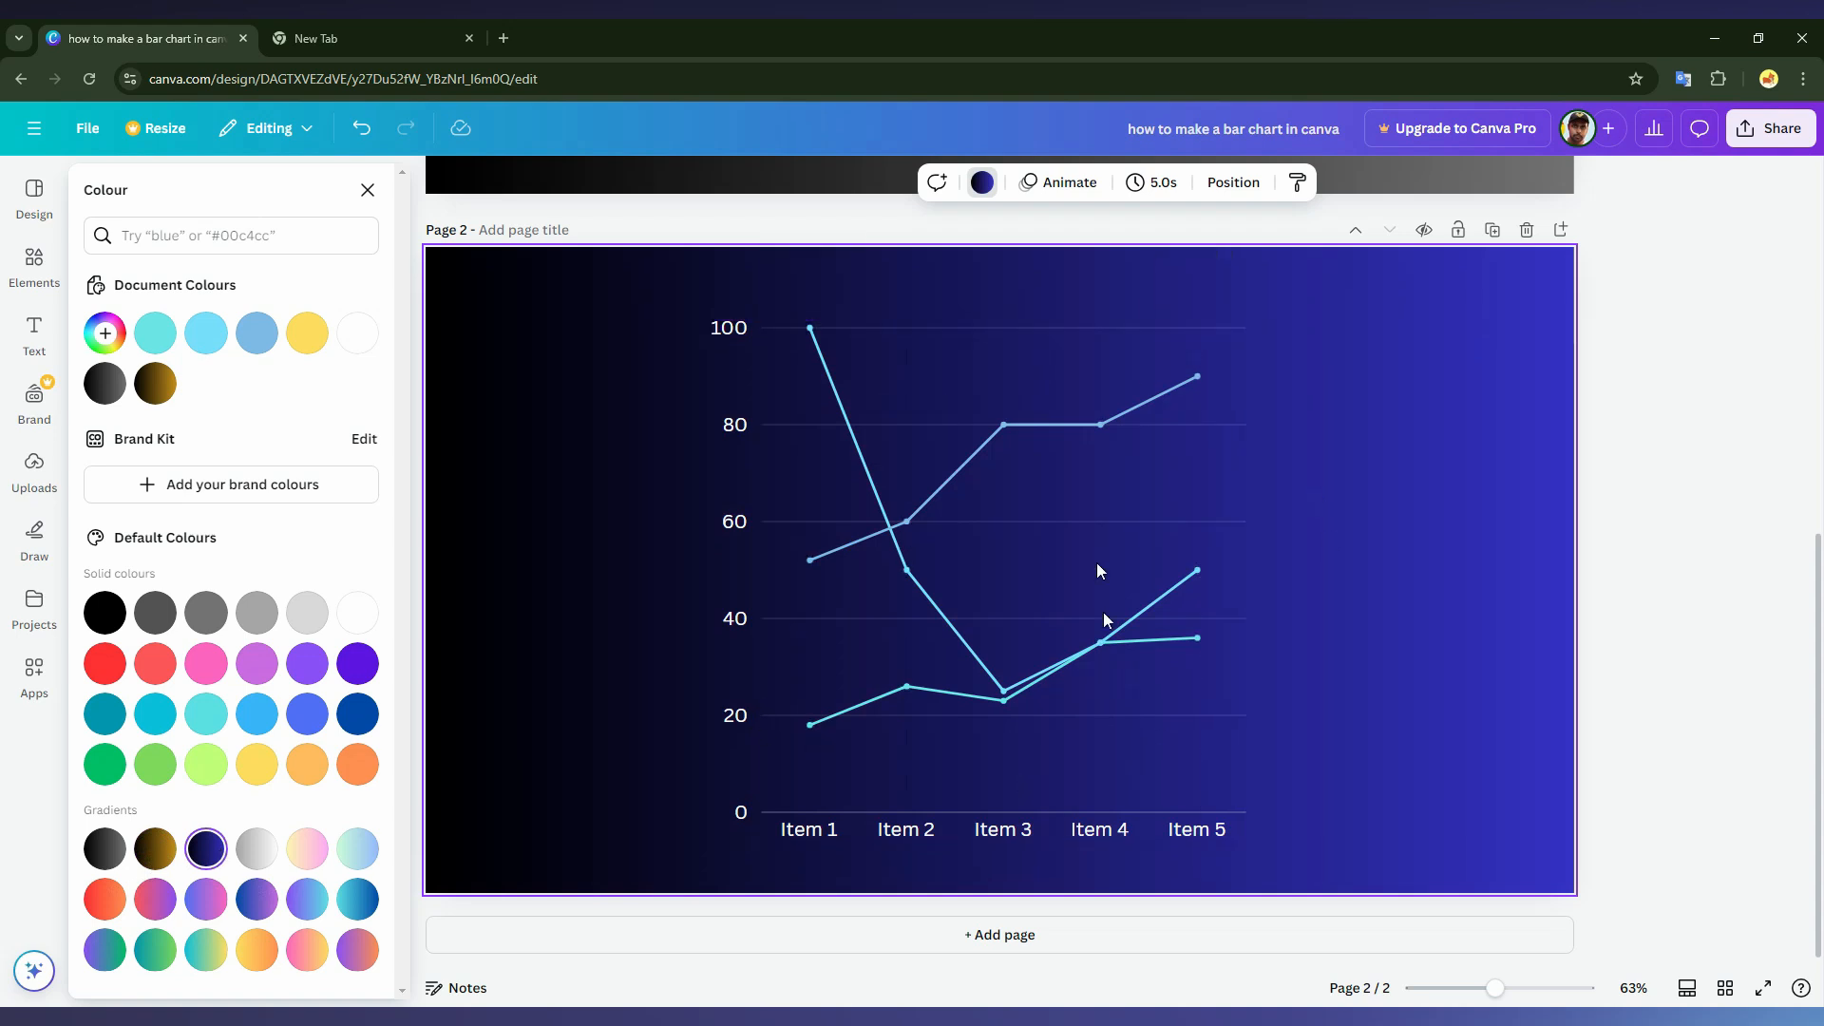
drag(1230, 509, 1288, 495)
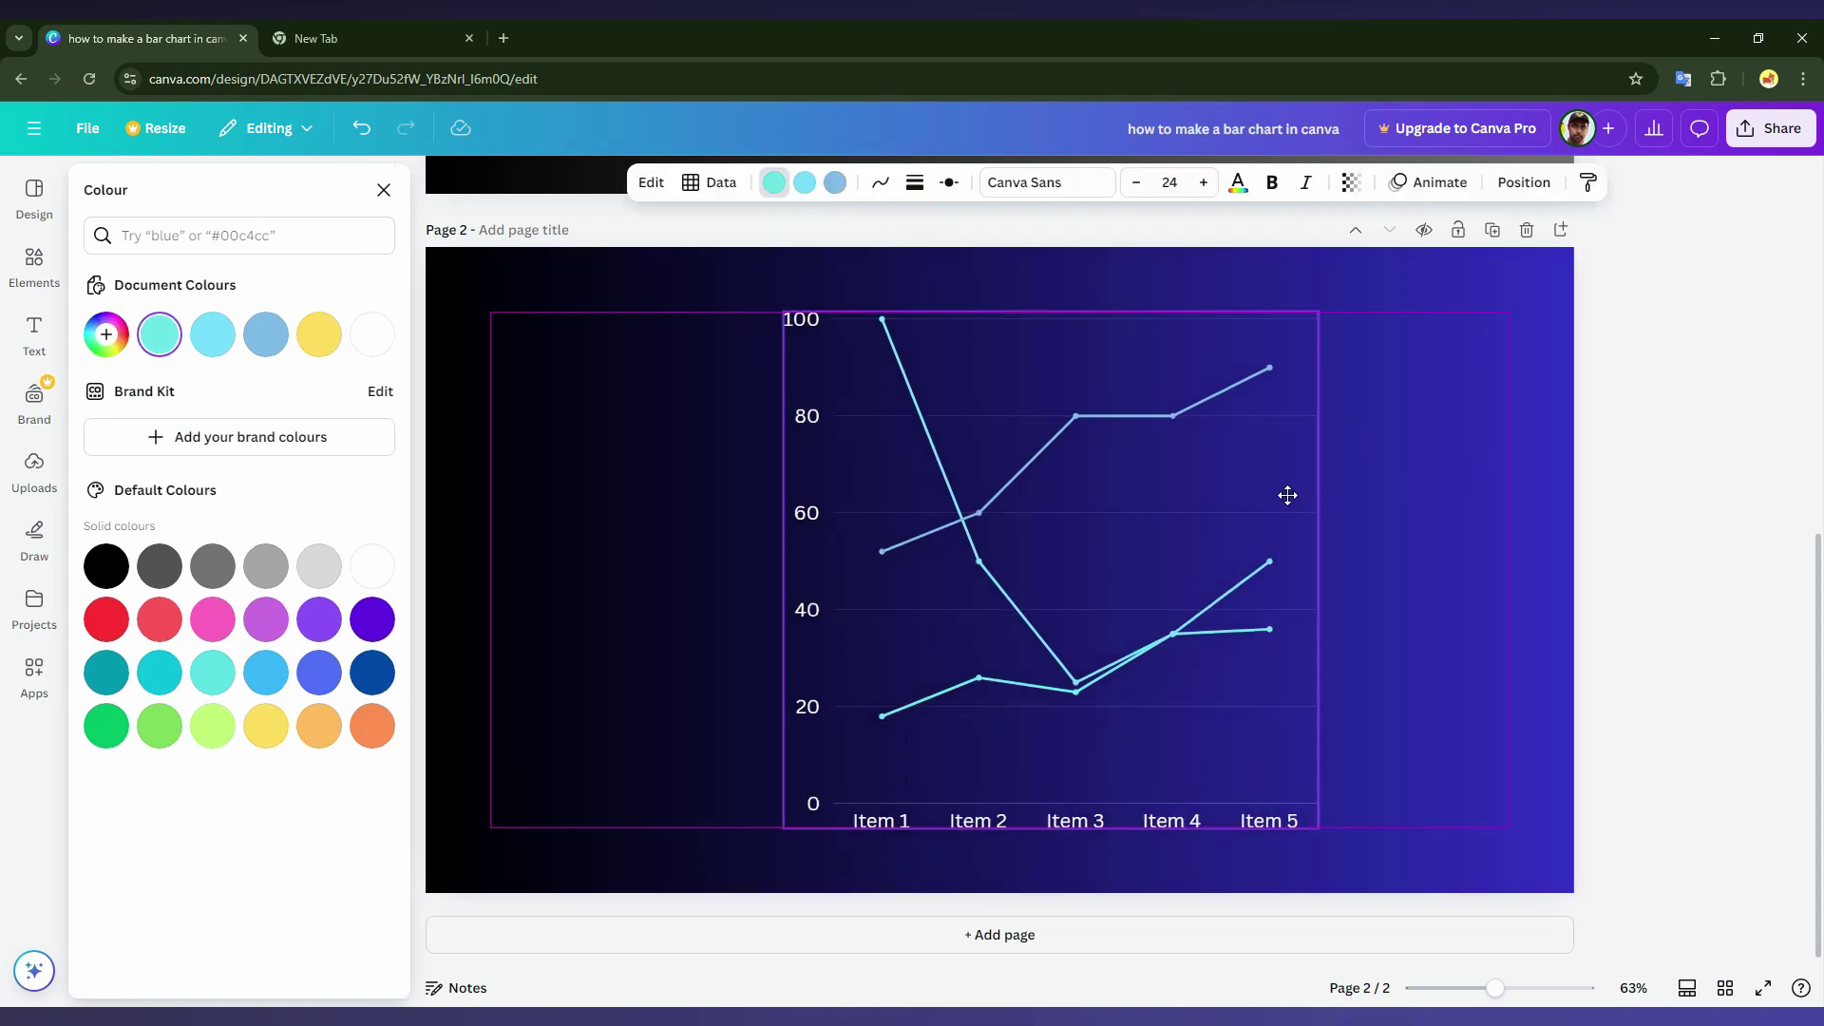
- Make the page background plain white and bring up the chart's data table
click(1417, 502)
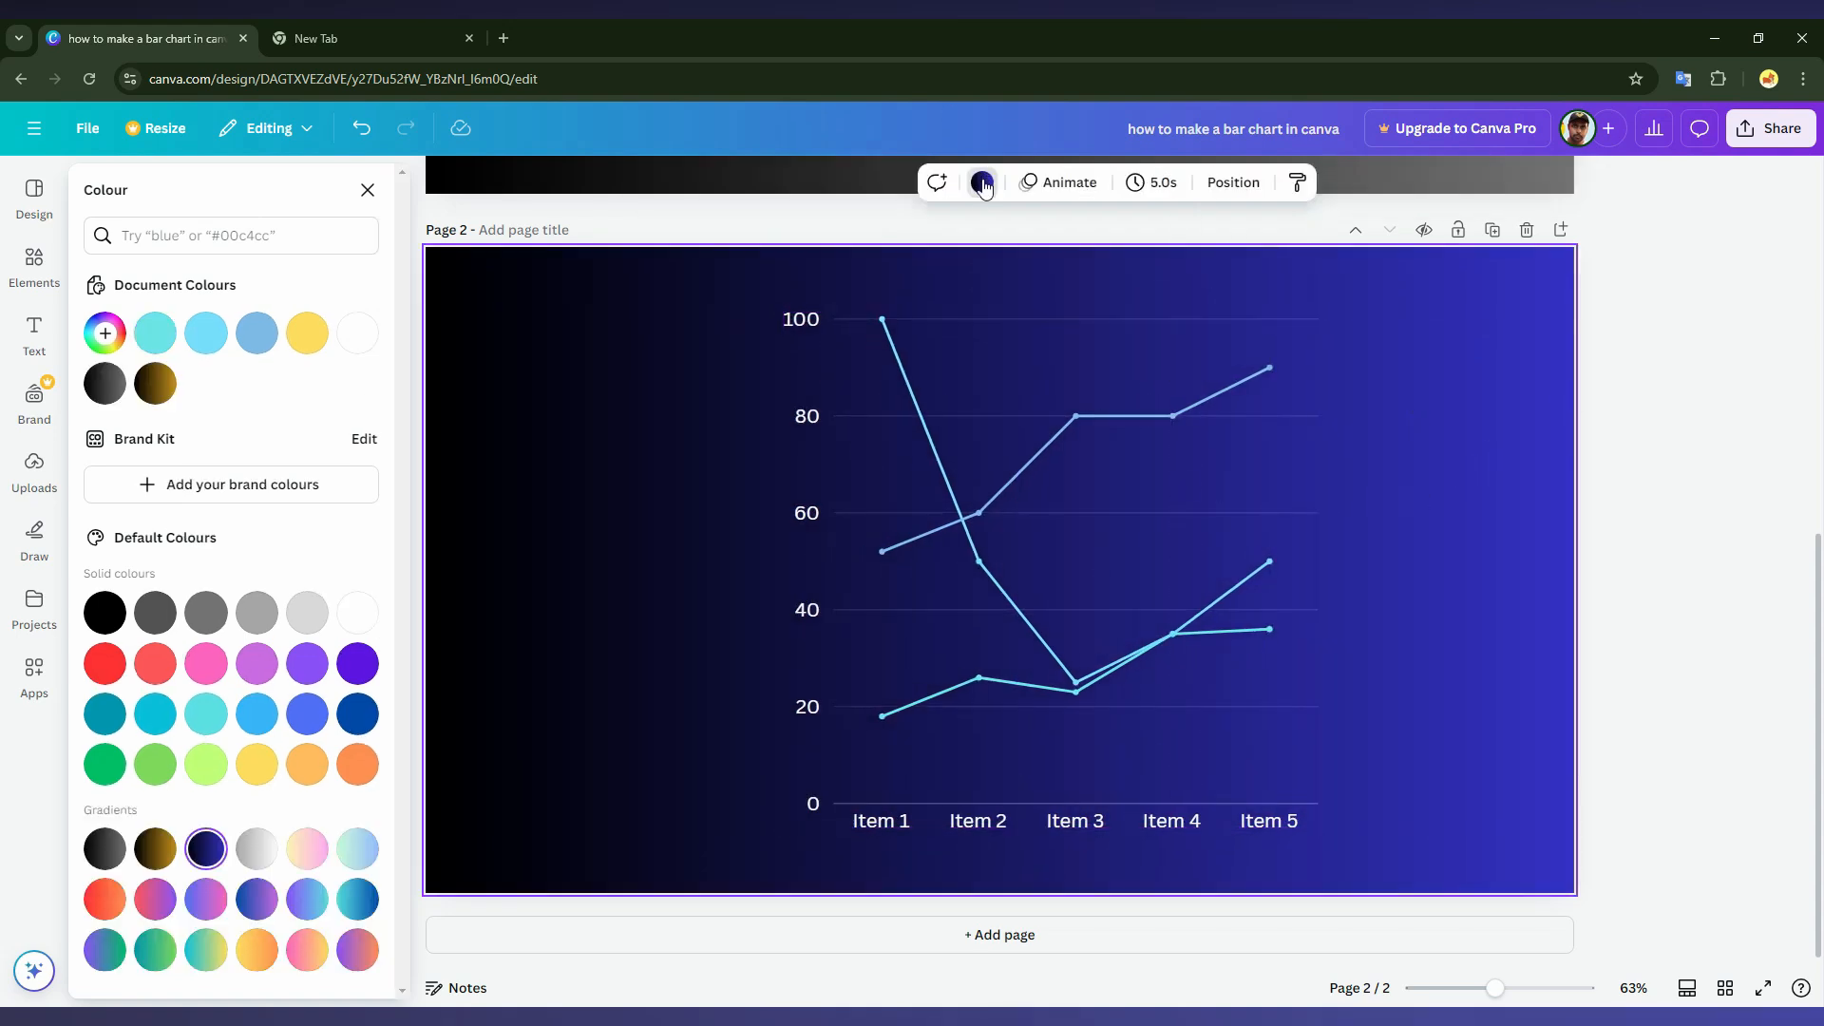
click(472, 287)
click(979, 181)
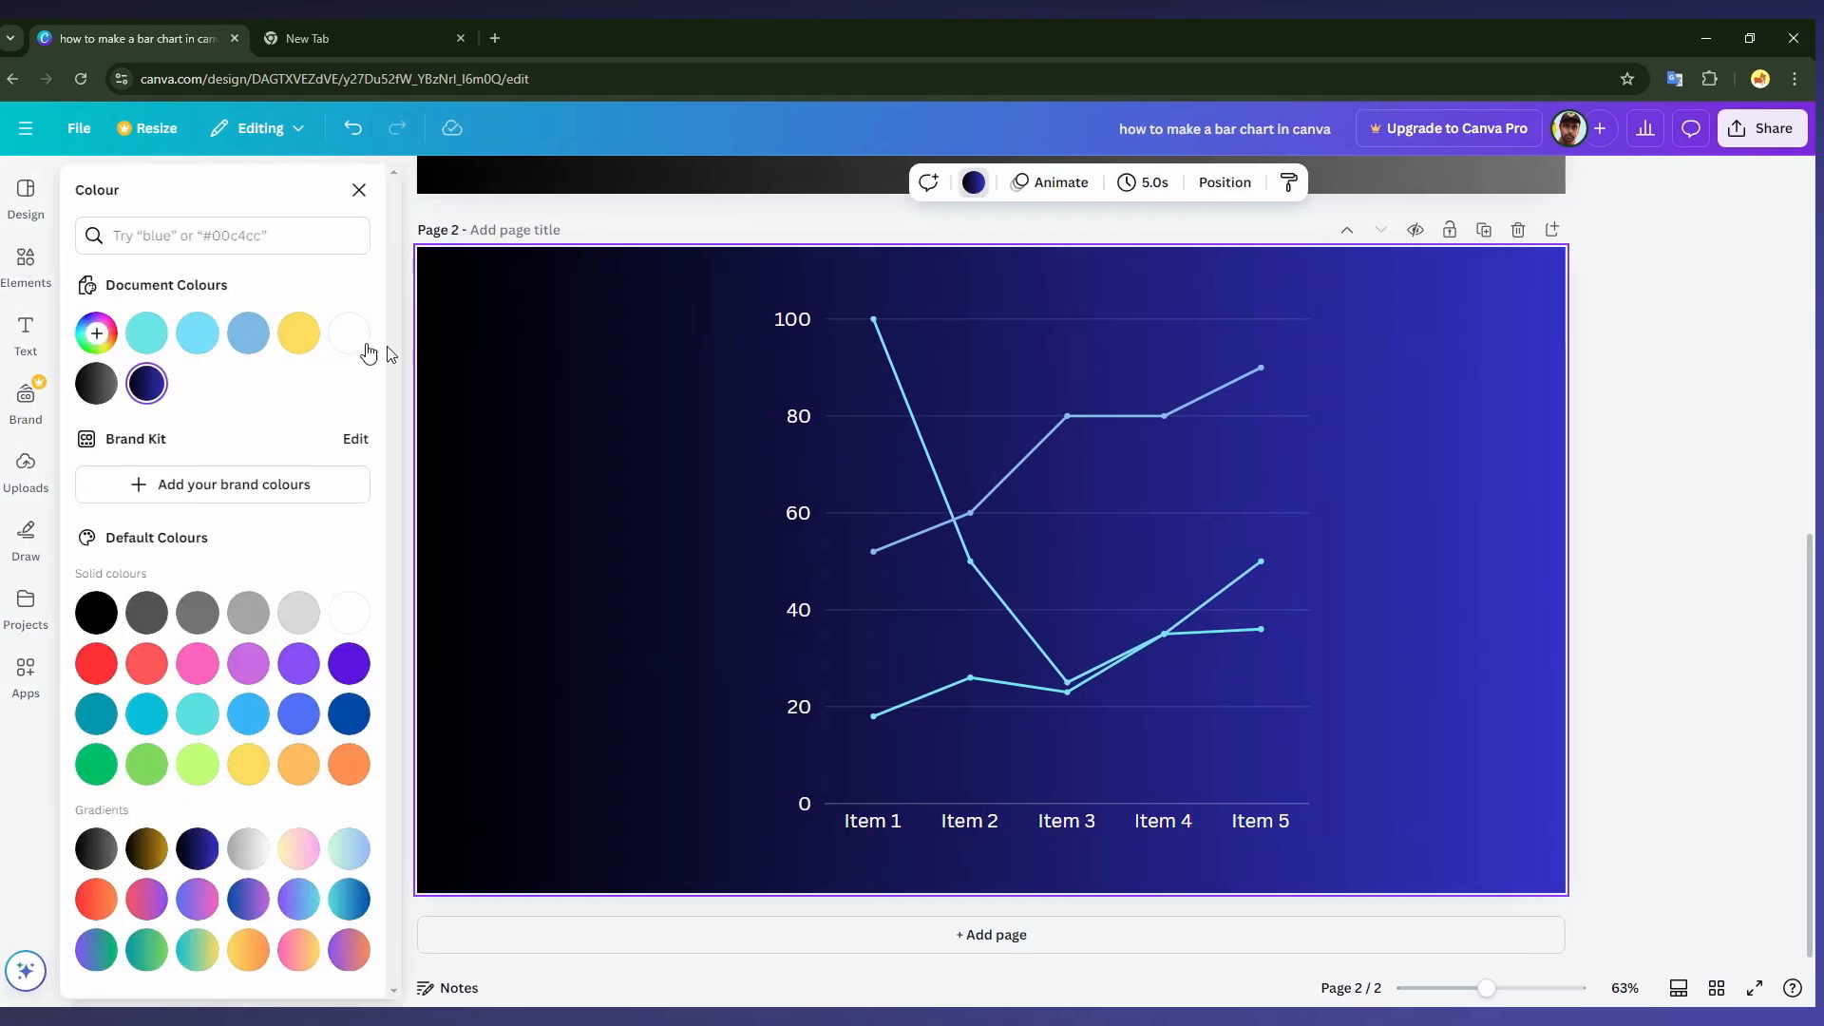
click(350, 334)
click(855, 491)
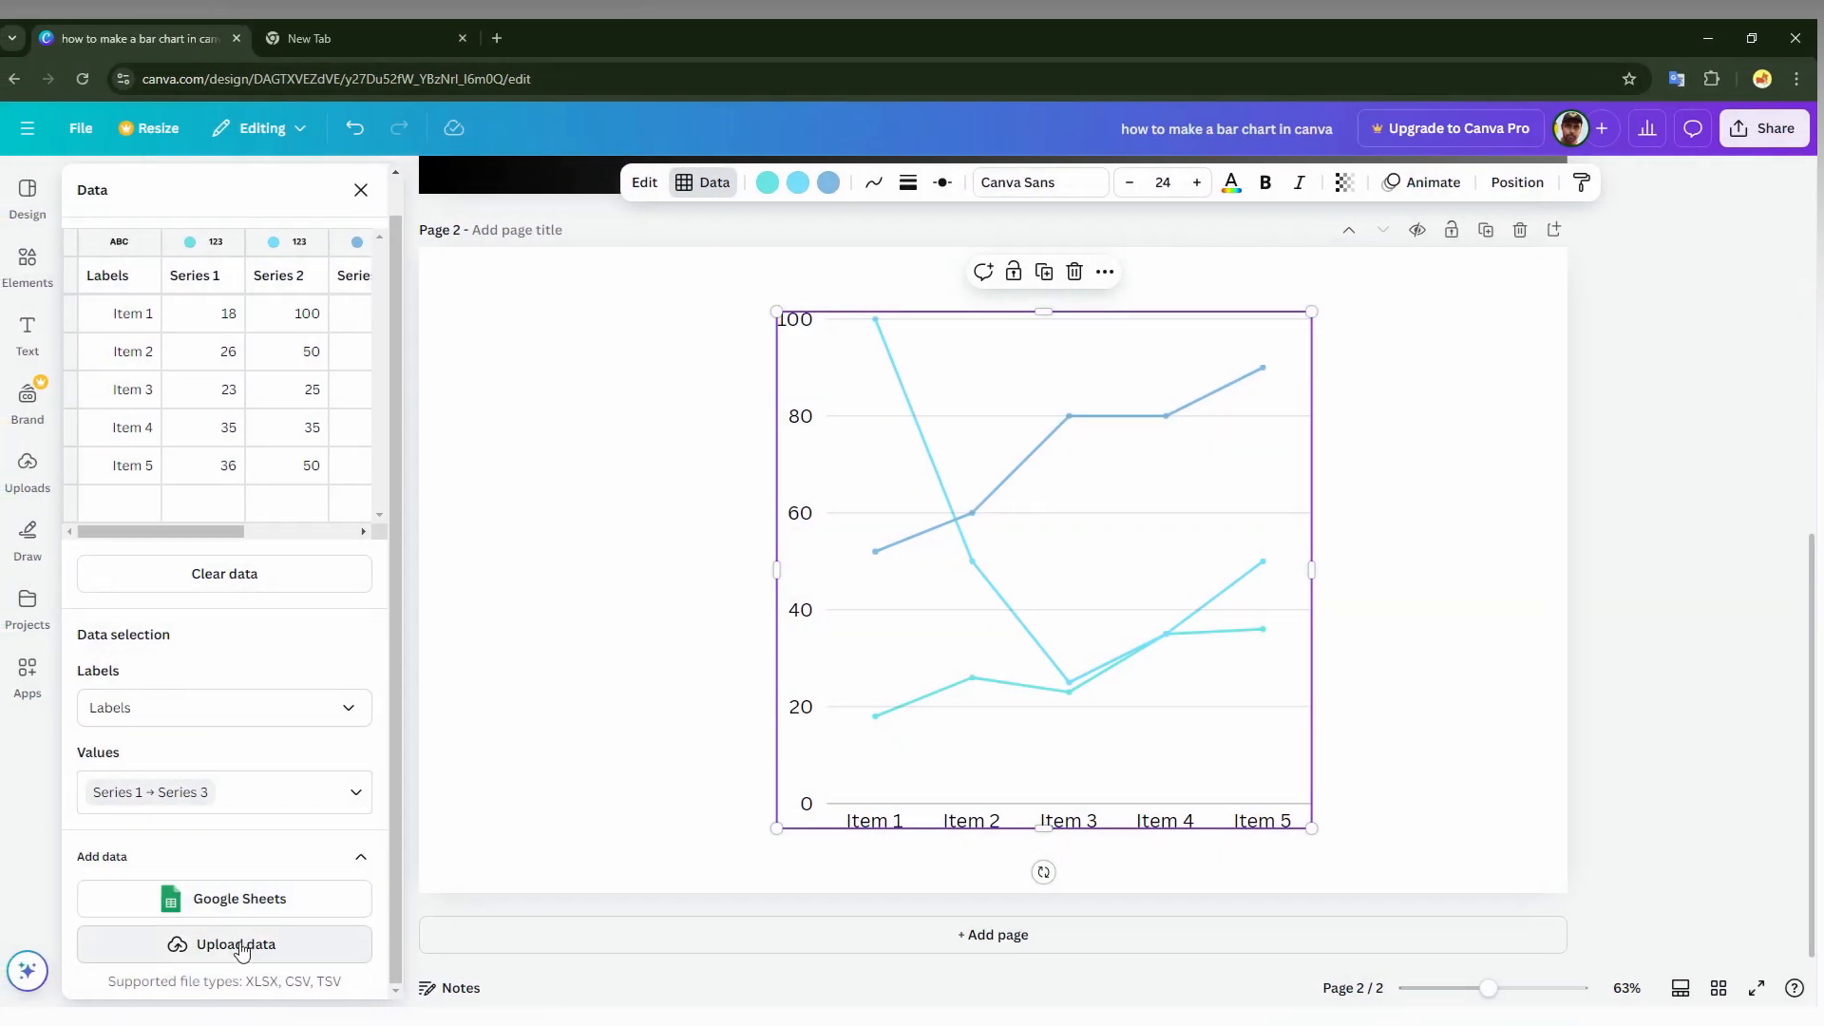
- Turn on the chart legend and recolour the three series red, coral and pink
click(653, 182)
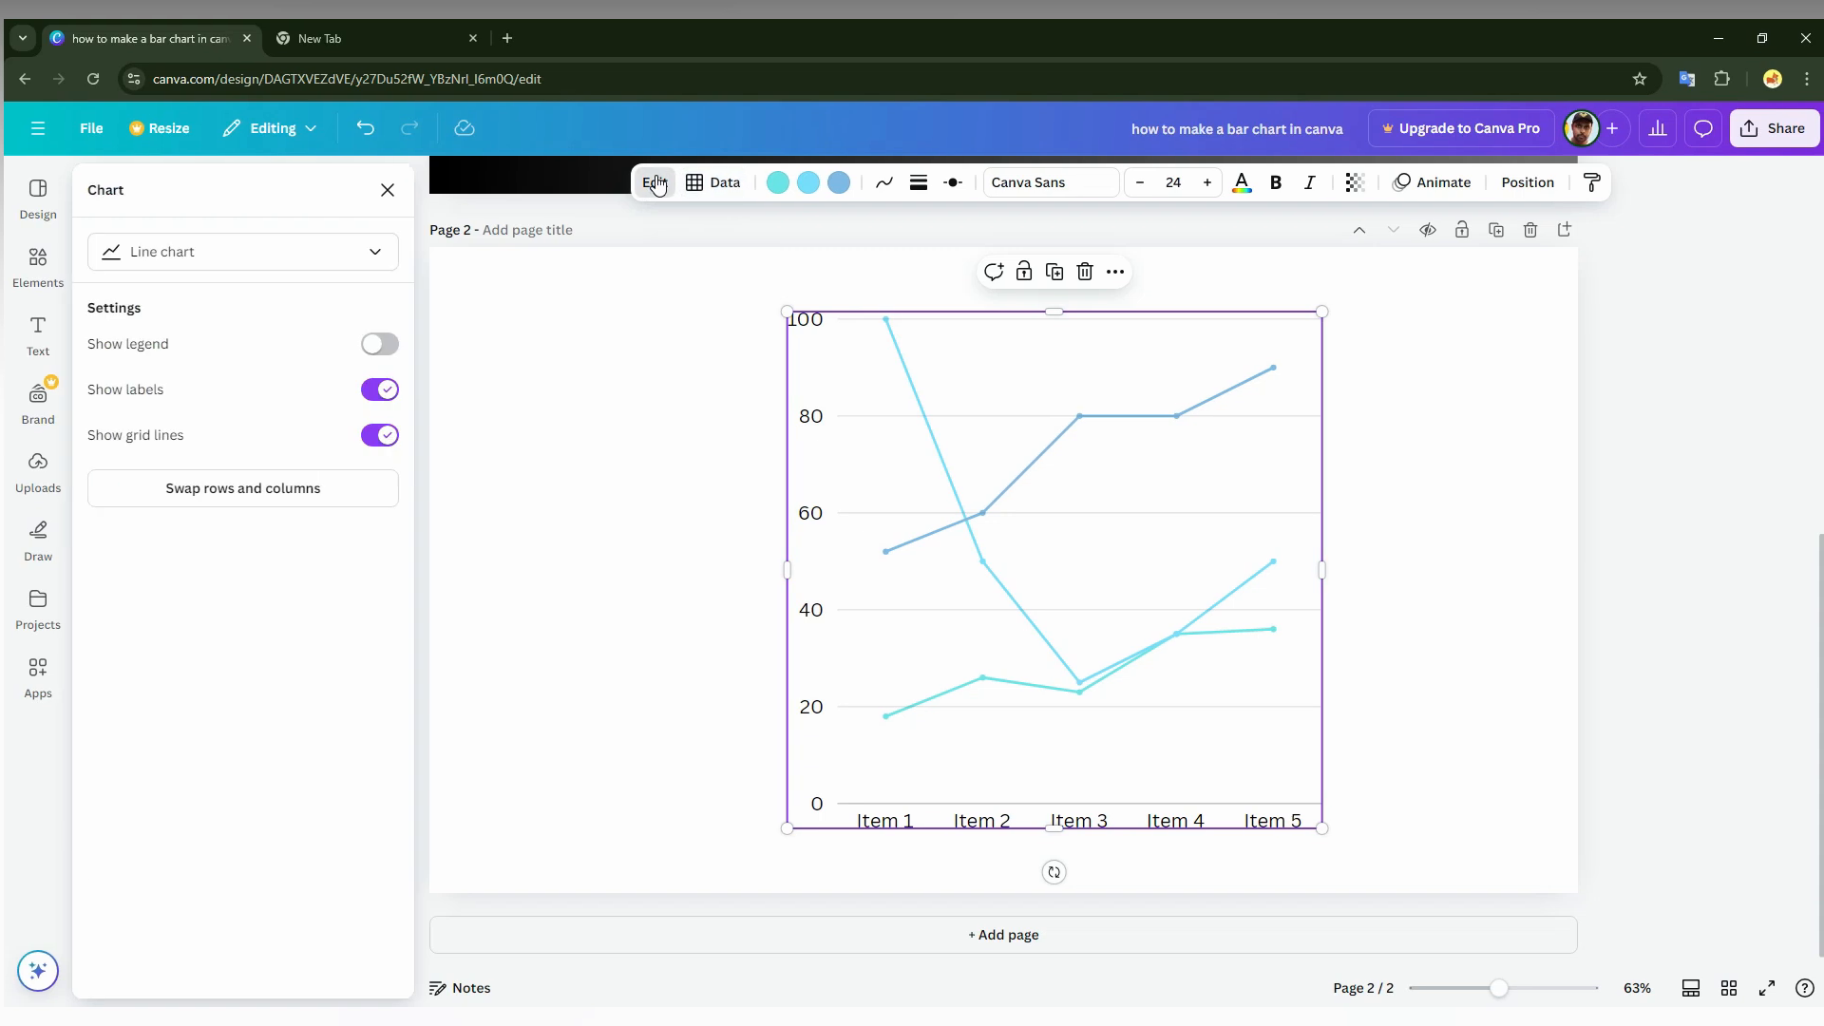
click(370, 345)
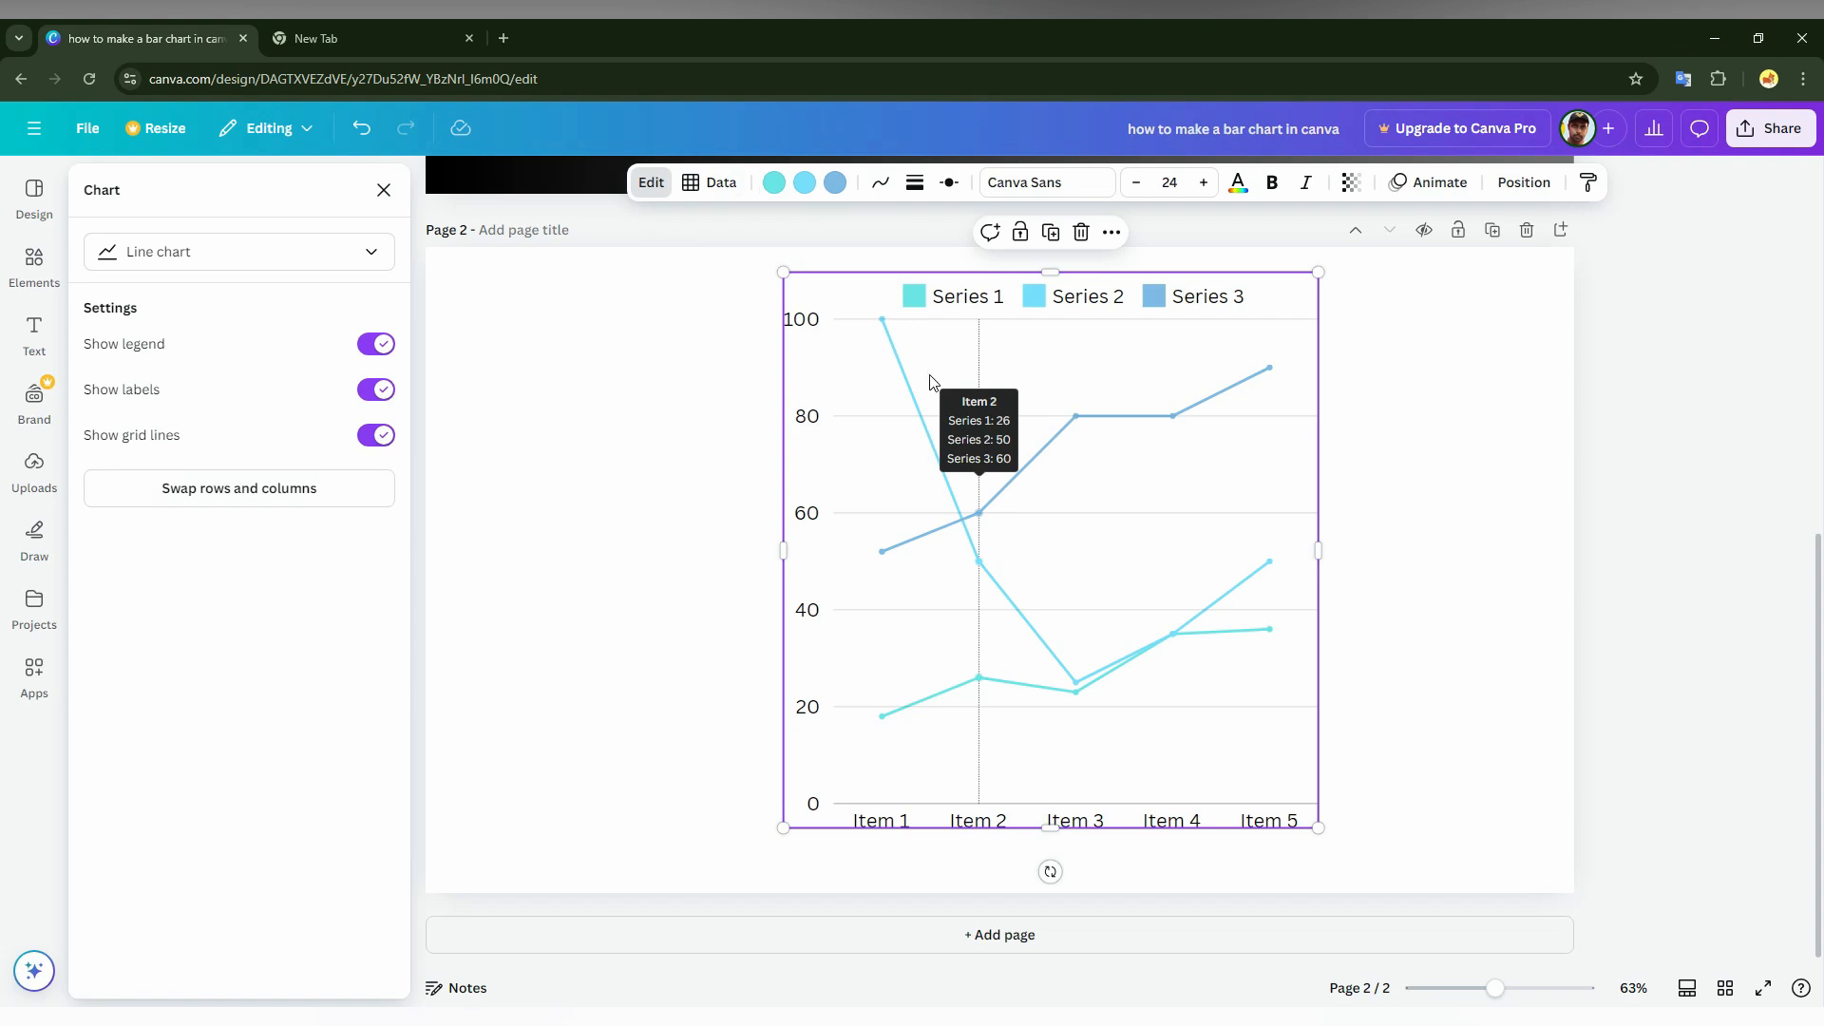
click(776, 182)
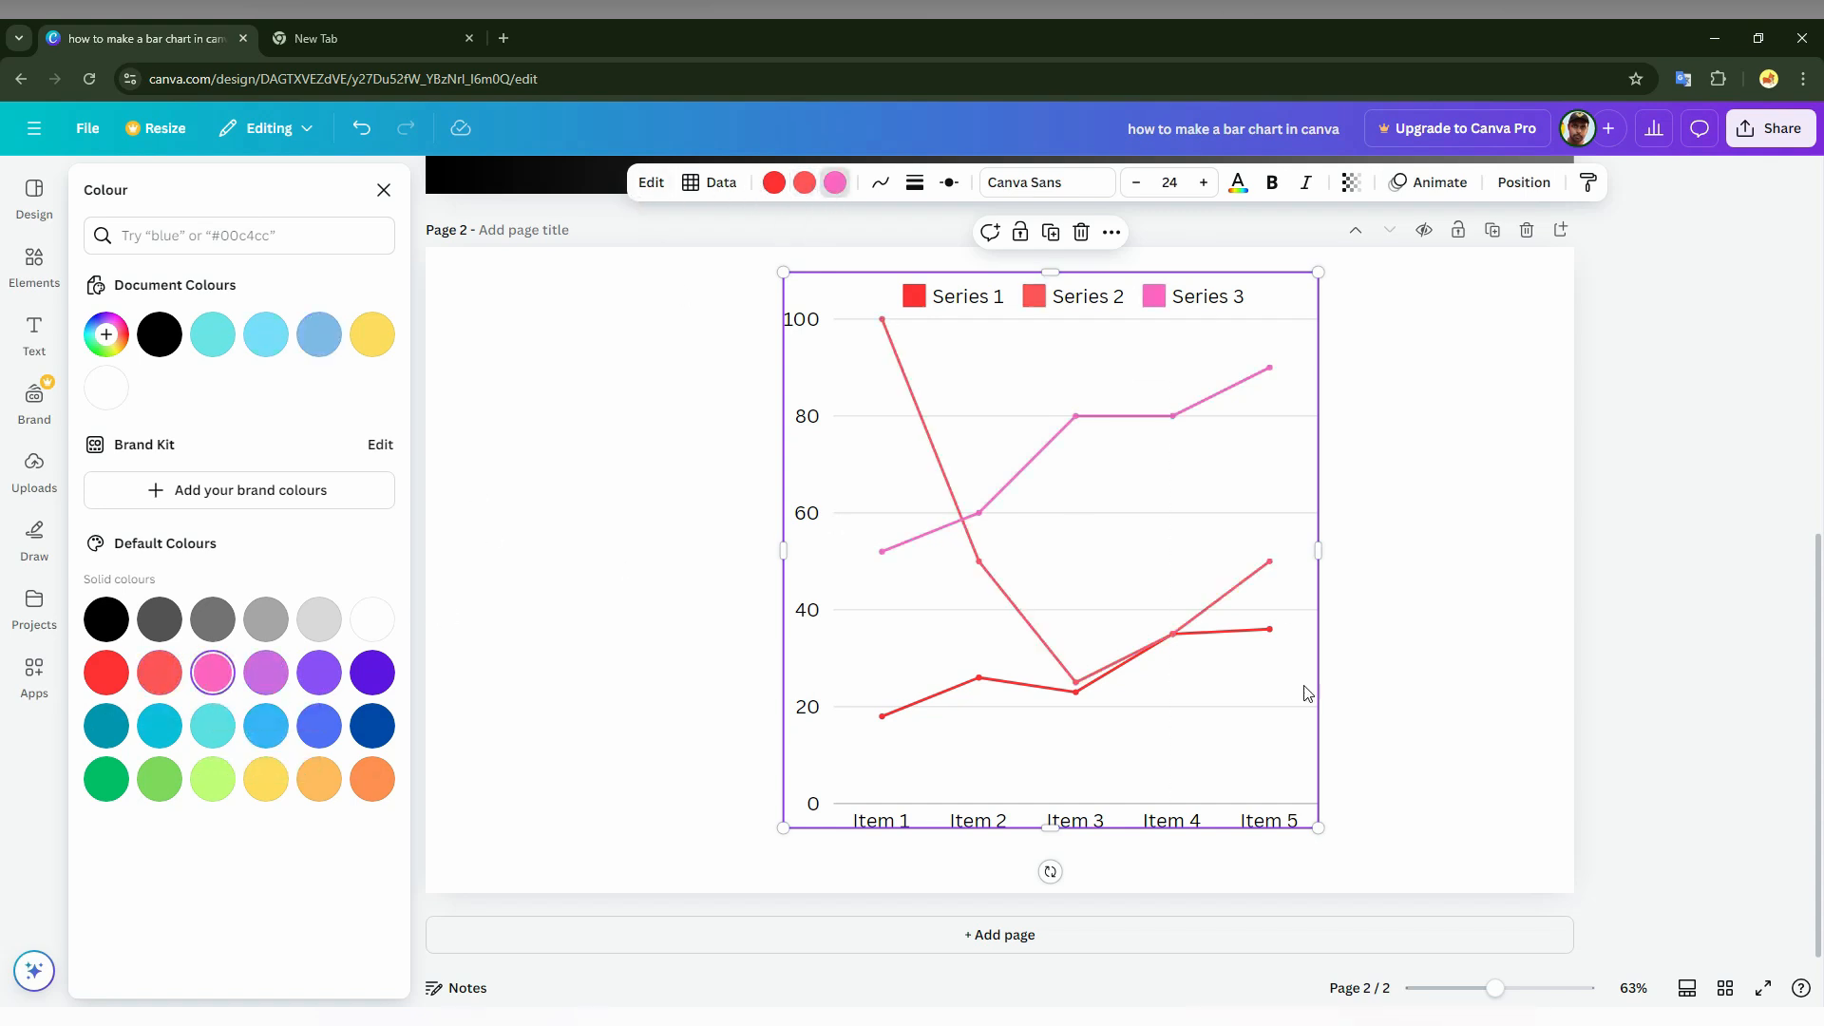
- Set the chart text in League Spartan and enlarge it to size 32
click(1110, 182)
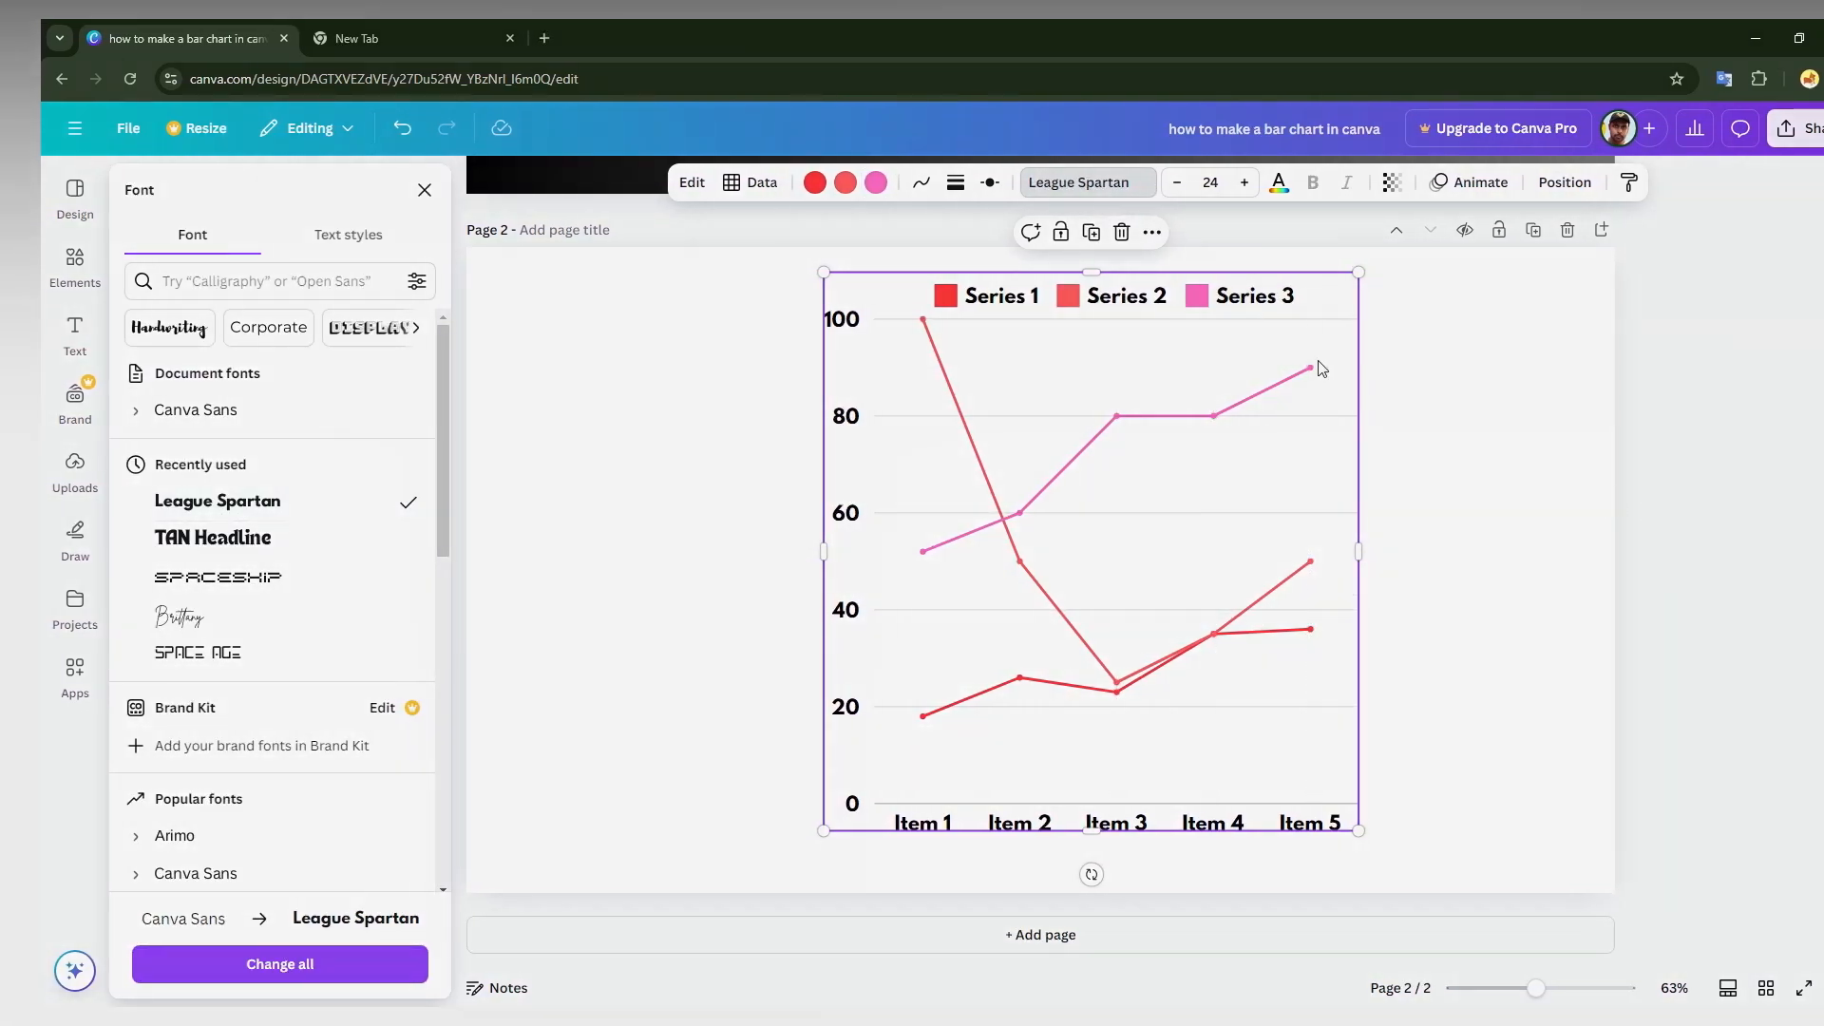
click(1243, 183)
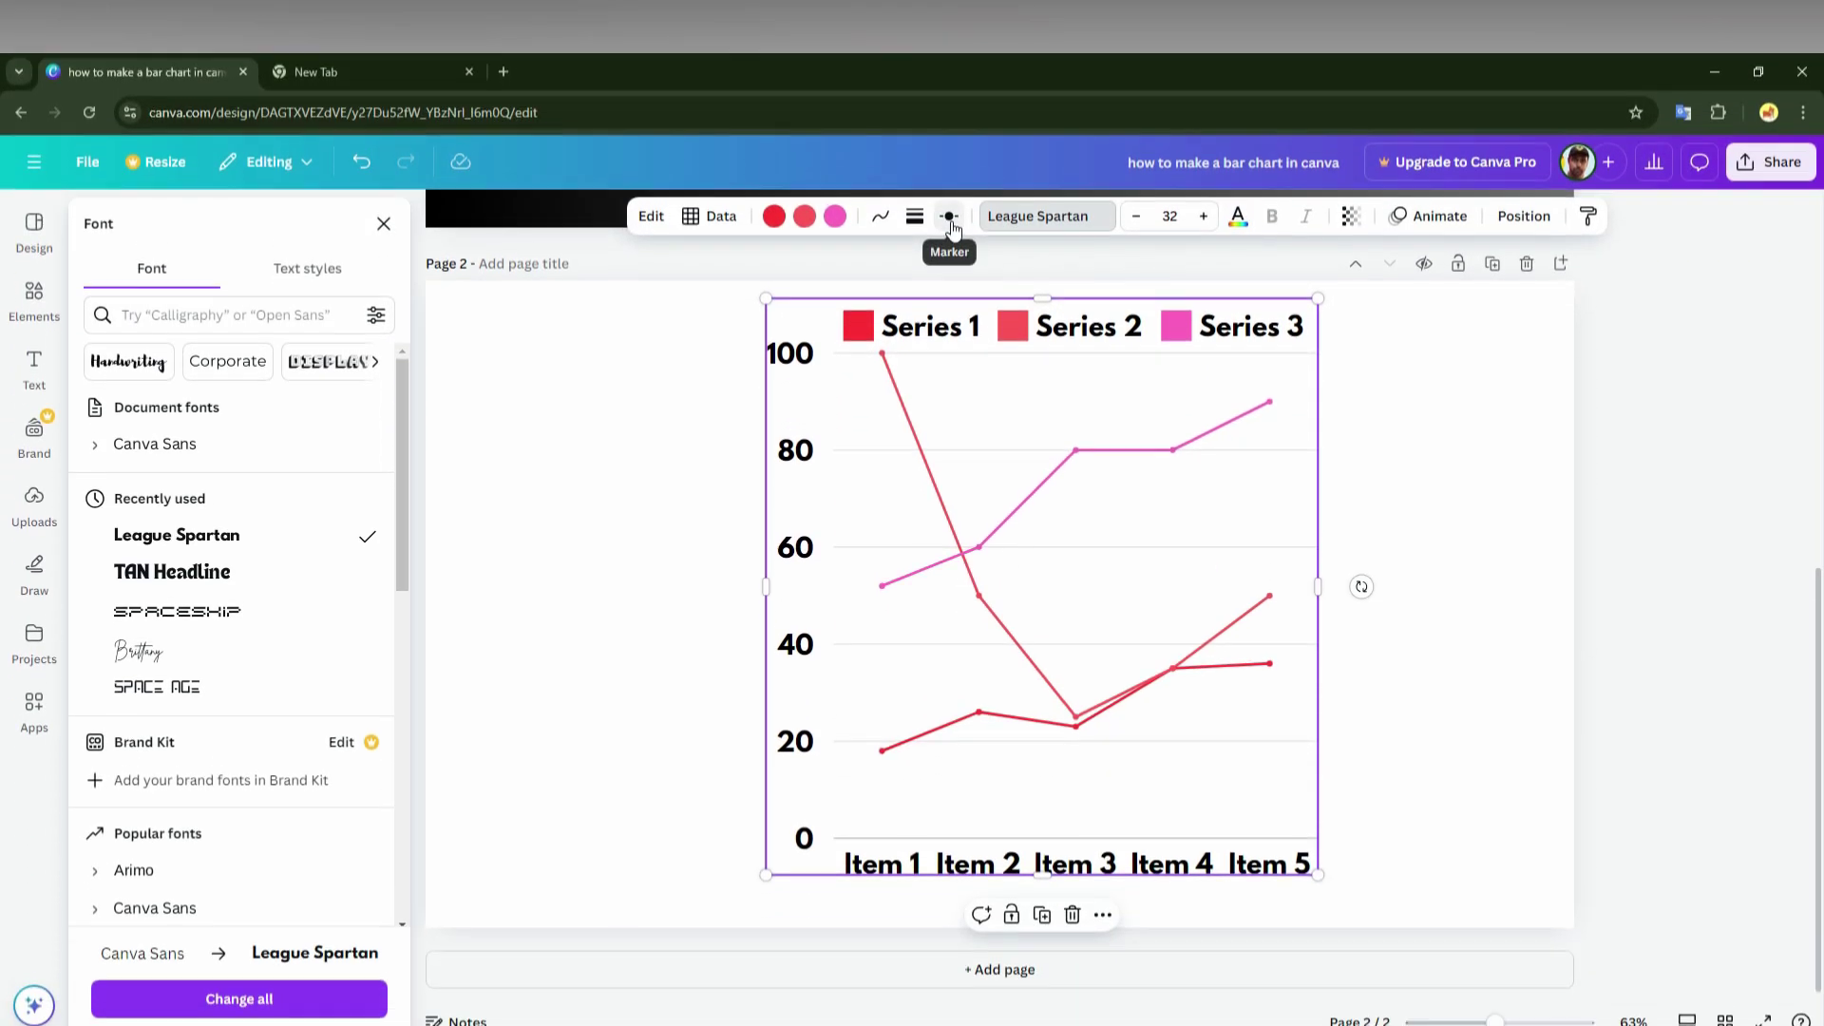
- Switch the data points to square markers at size 26
click(951, 389)
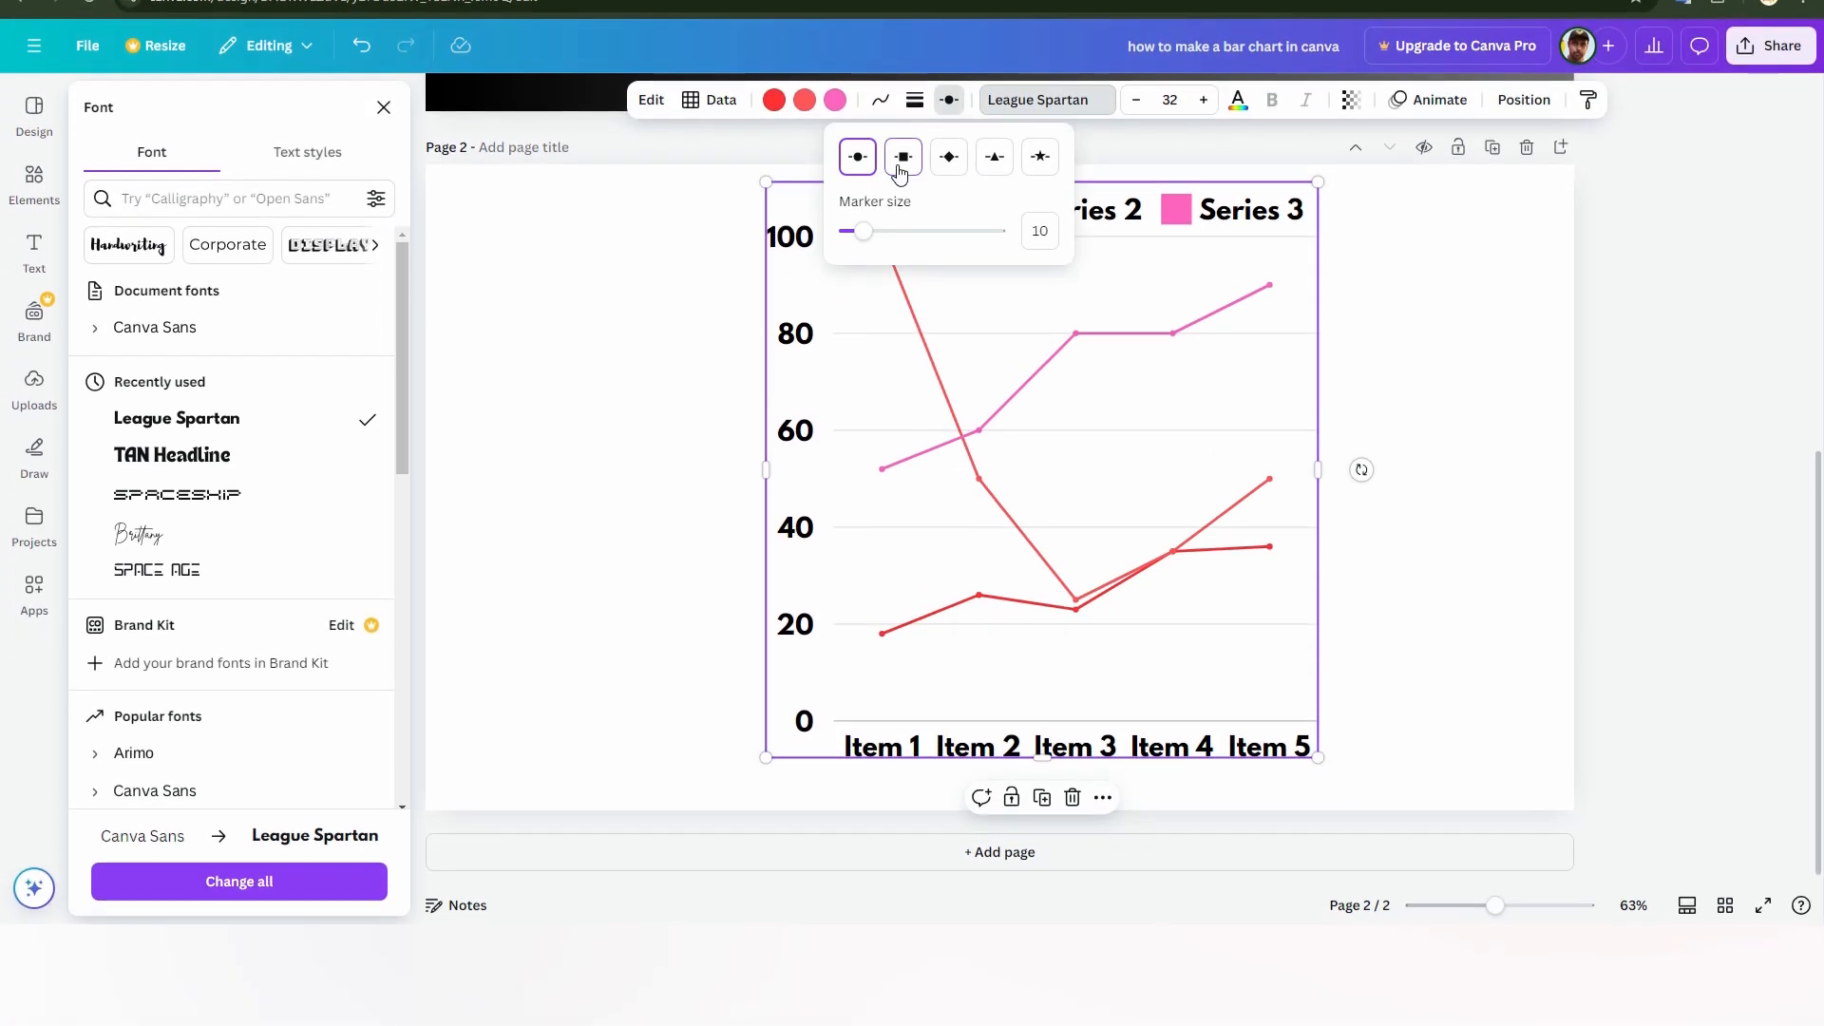
click(900, 176)
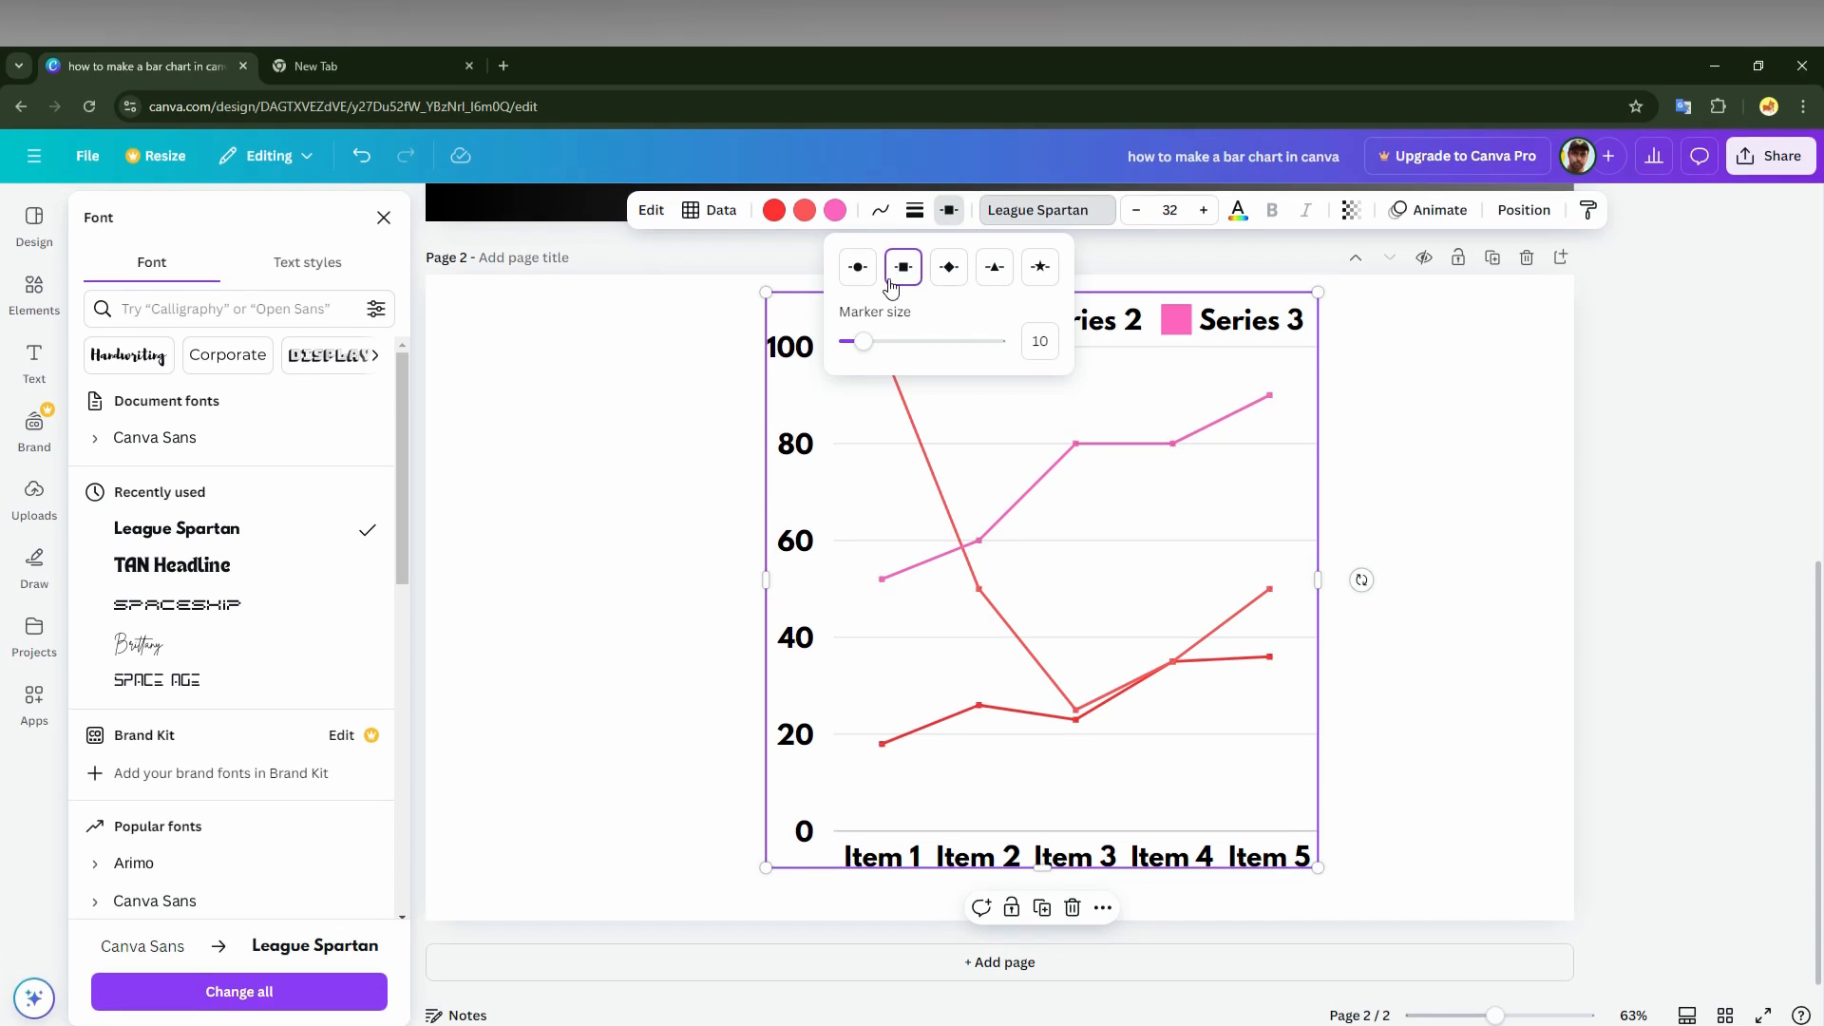
drag(868, 336, 891, 337)
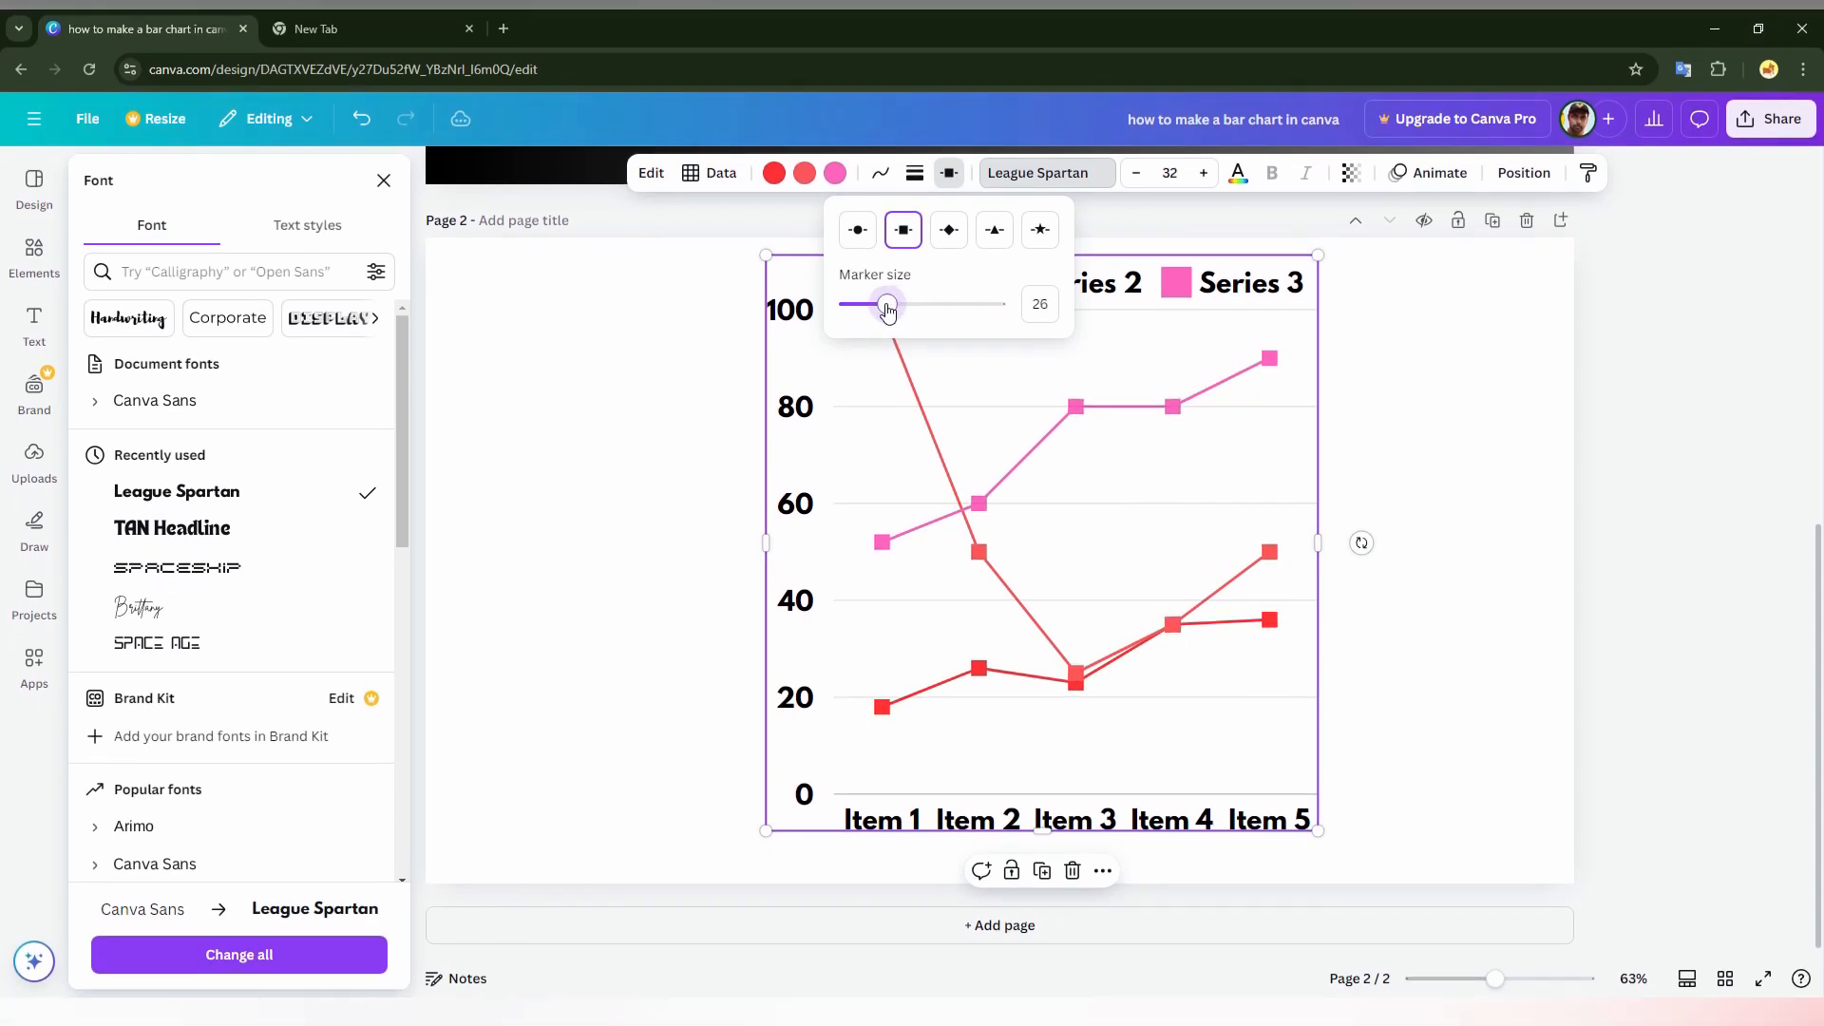
- Check the page background colour choices and leave them unchanged
click(1451, 381)
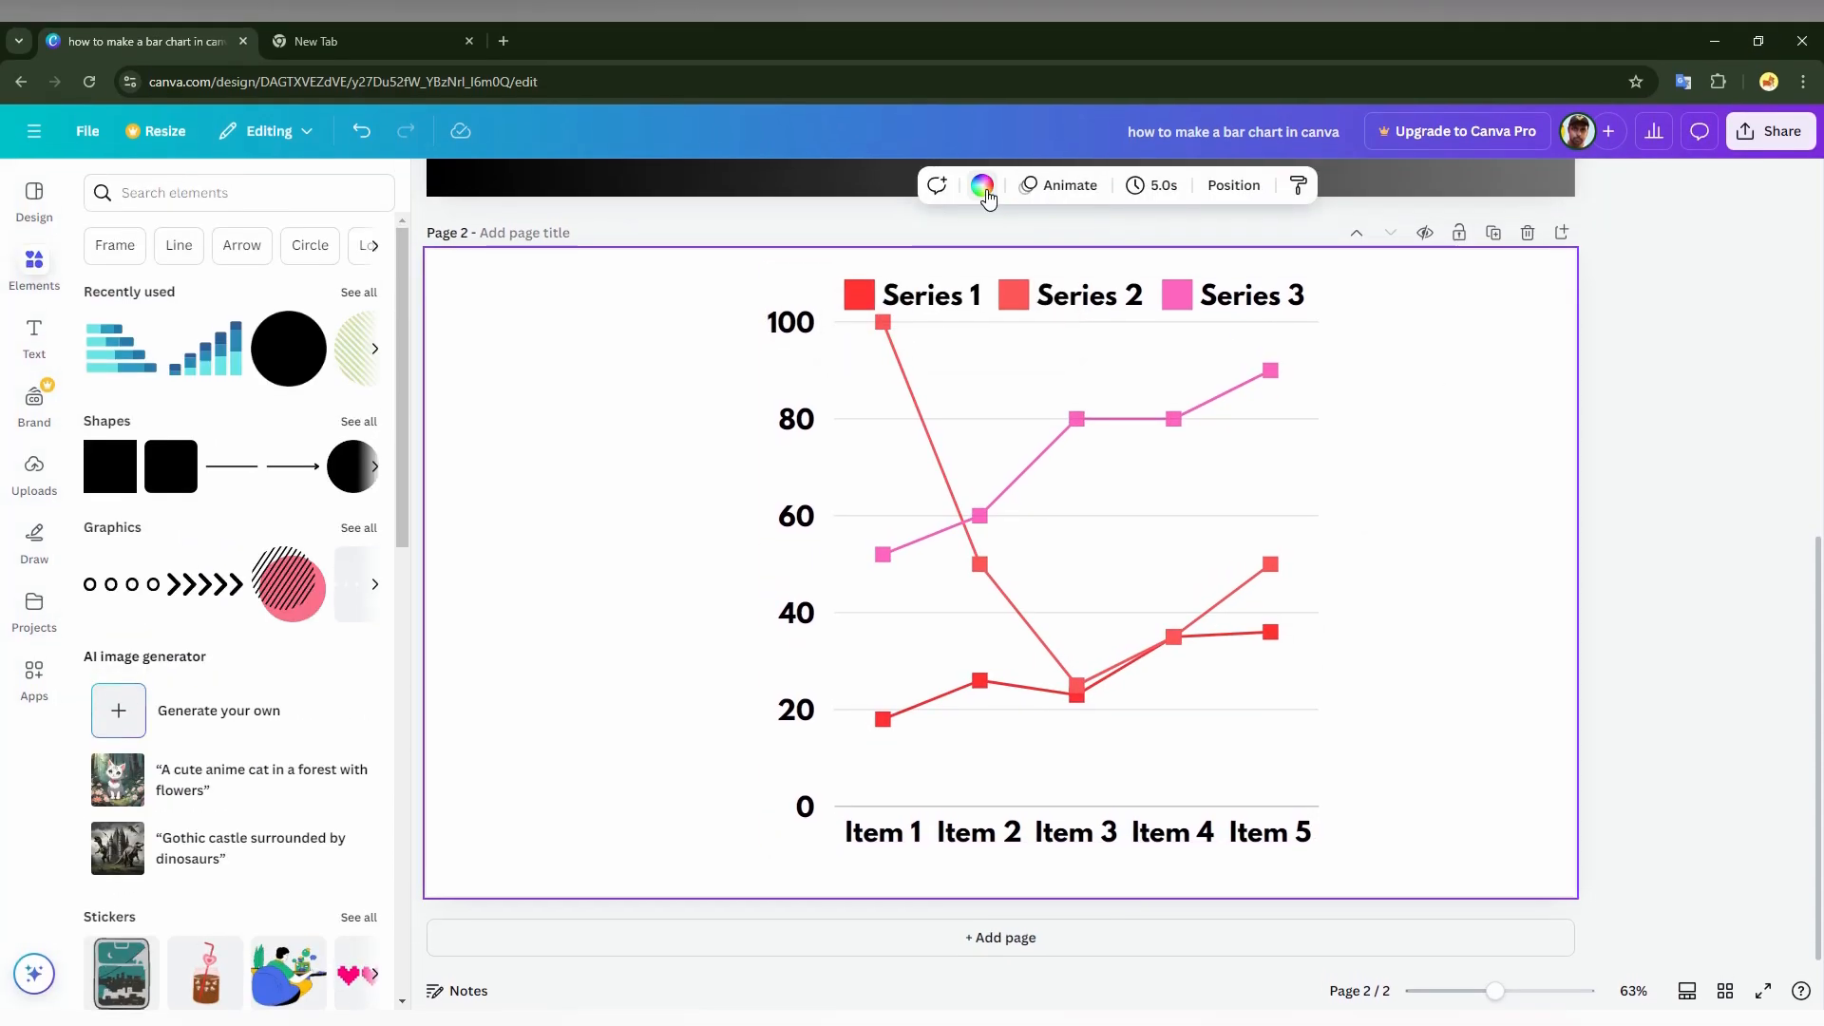
click(981, 183)
click(981, 184)
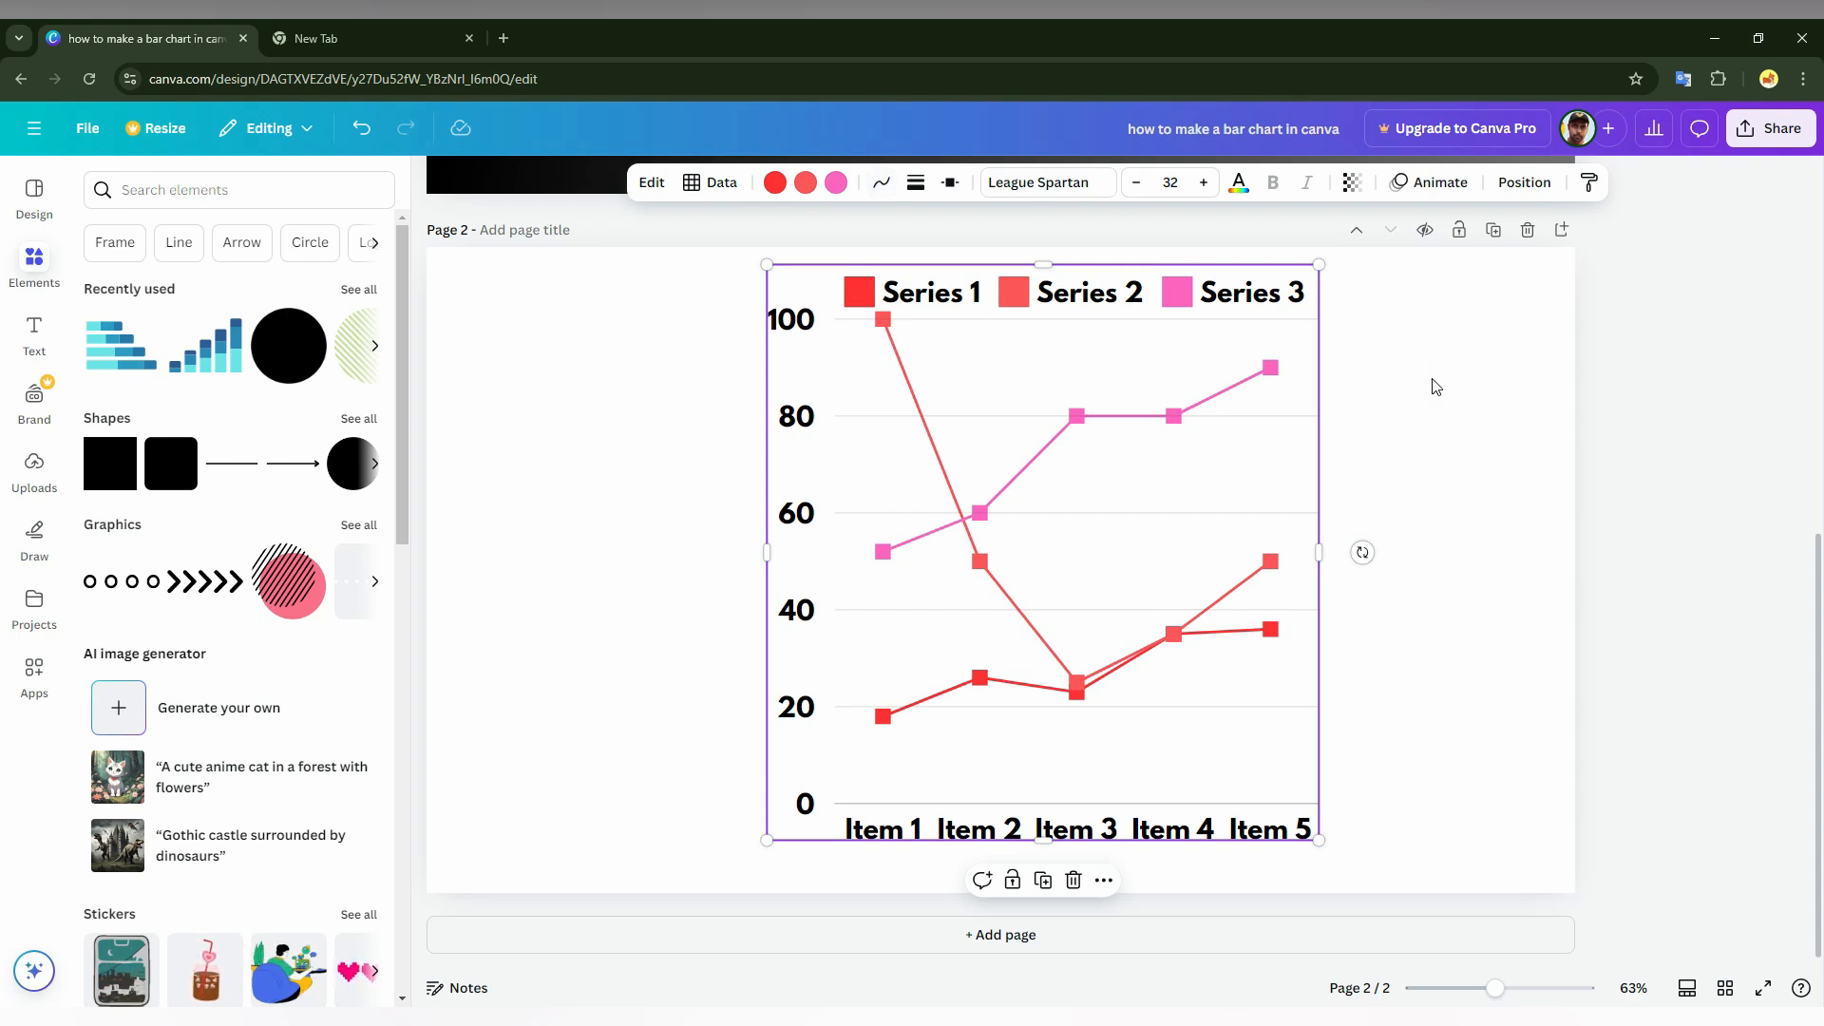
click(1461, 509)
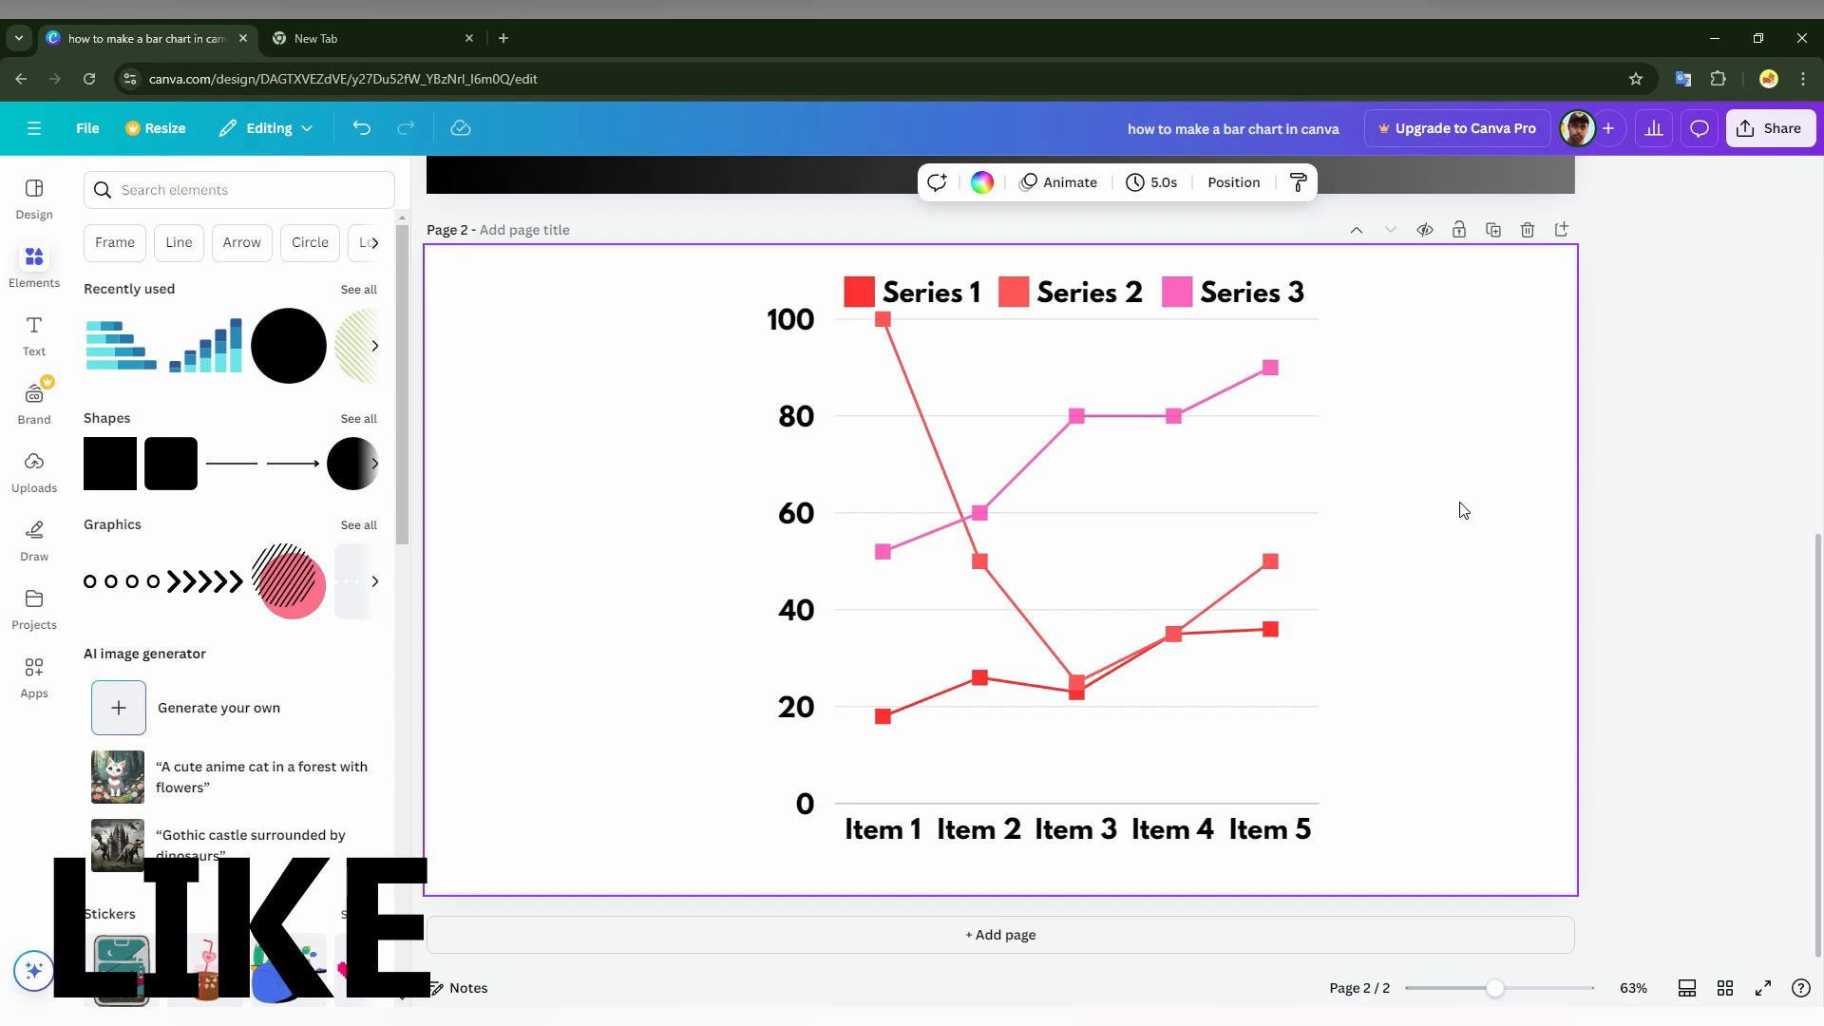